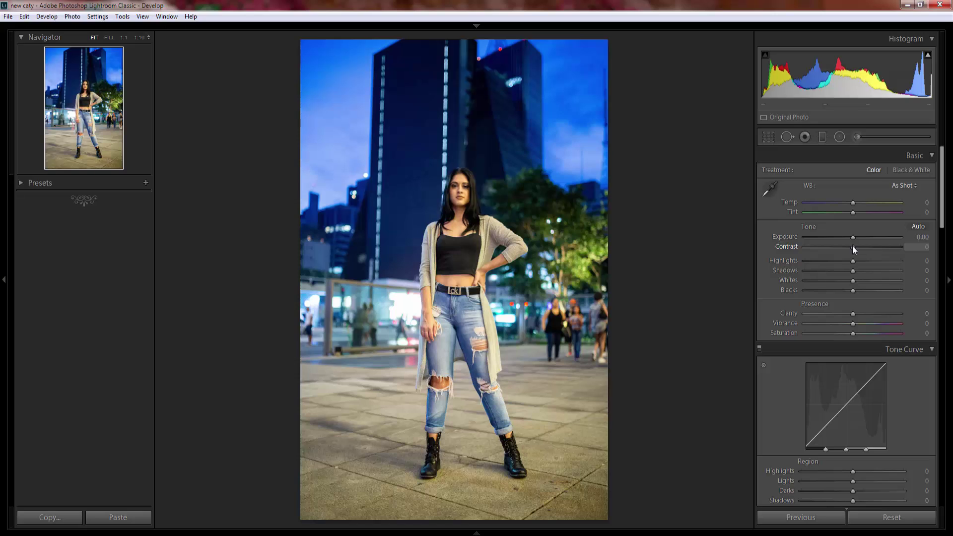
Set Basic tone to Contrast +33, Highlights +34, Shadows +16, Whites +10 and Blacks −16
{"action": "left_click_drag", "start_coordinate": [854, 246], "coordinate": [869, 246]}
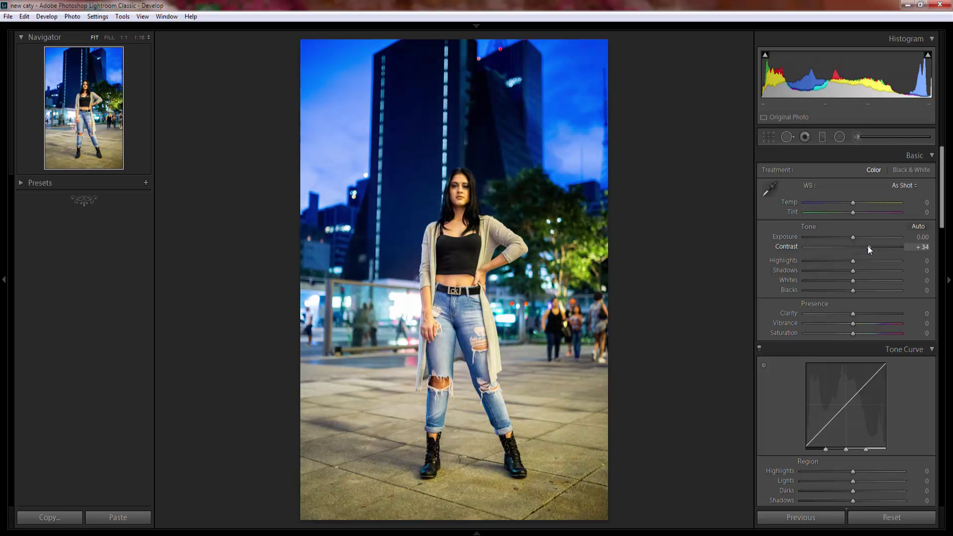
{"action": "left_click_drag", "start_coordinate": [867, 246], "coordinate": [867, 247]}
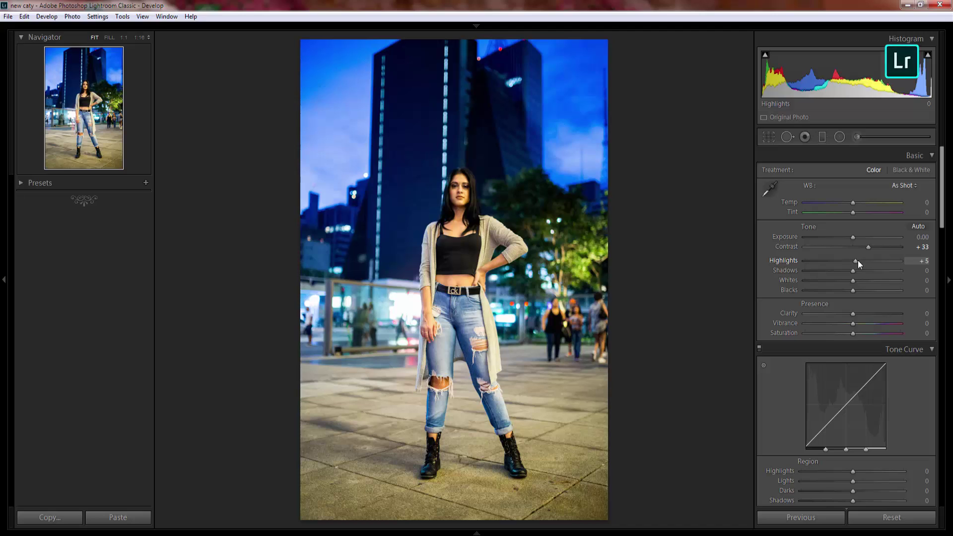
{"action": "left_click_drag", "start_coordinate": [858, 260], "coordinate": [871, 260]}
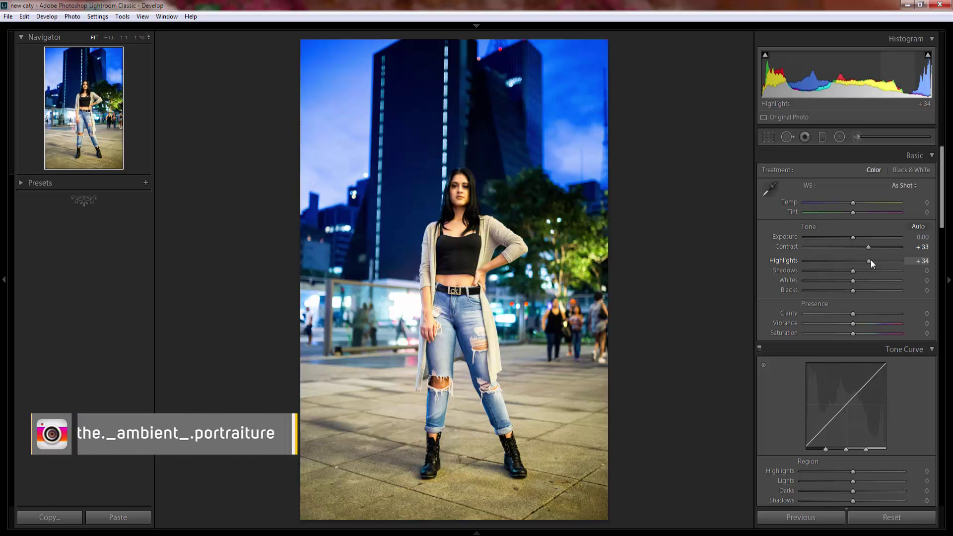
{"action": "left_click_drag", "start_coordinate": [853, 271], "coordinate": [860, 270]}
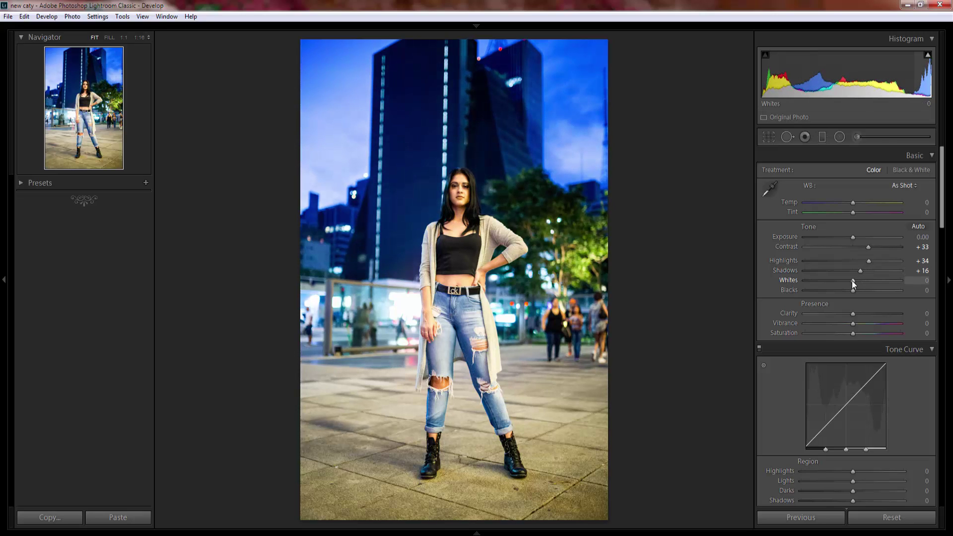
{"action": "left_click_drag", "start_coordinate": [853, 281], "coordinate": [856, 280]}
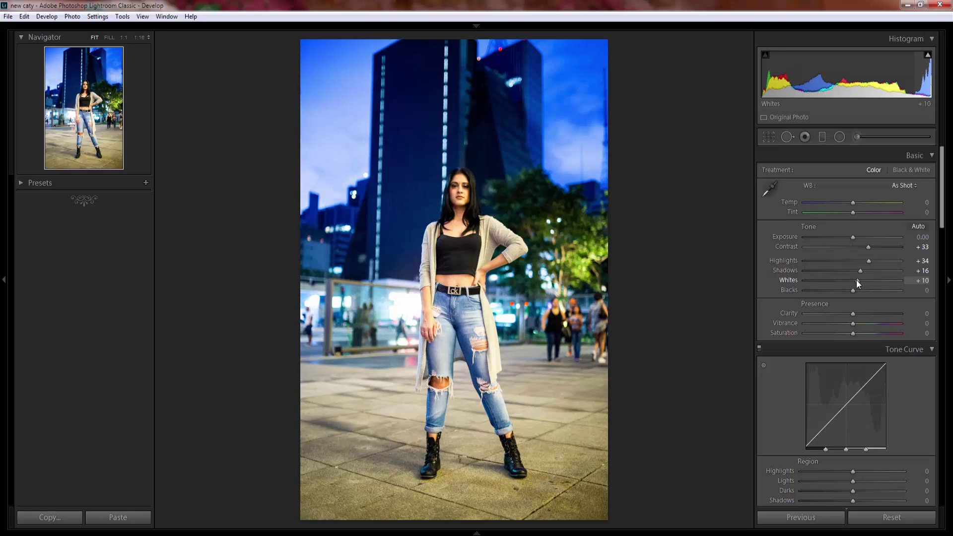
{"action": "left_click_drag", "start_coordinate": [853, 291], "coordinate": [845, 289]}
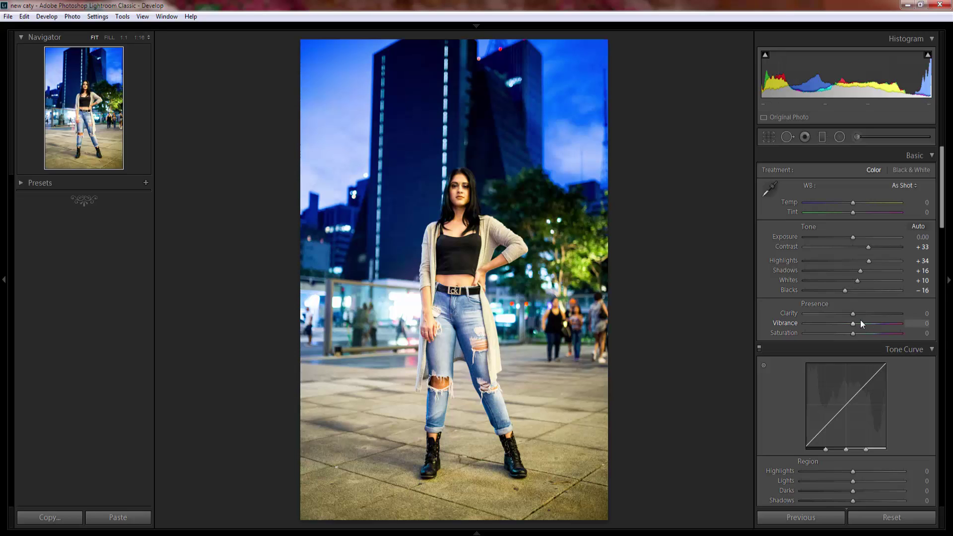
Set Vibrance +21, Saturation −28 and white-balance Tint −18 in the Basic panel
{"action": "mouse_move", "coordinate": [852, 323]}
{"action": "left_mouse_down"}
{"action": "mouse_move", "coordinate": [863, 323]}
{"action": "mouse_move", "coordinate": [837, 333]}
{"action": "left_mouse_up"}
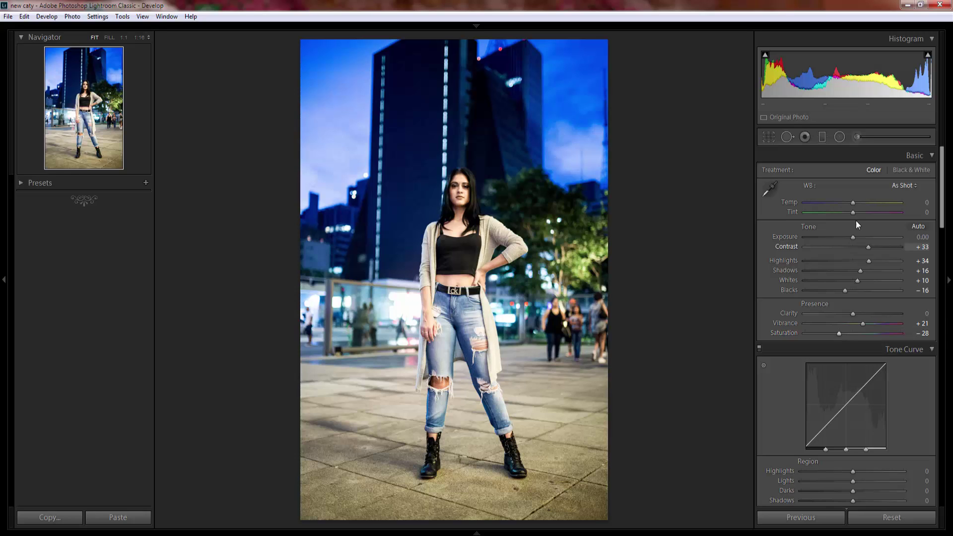
{"action": "left_click_drag", "start_coordinate": [853, 212], "coordinate": [844, 213]}
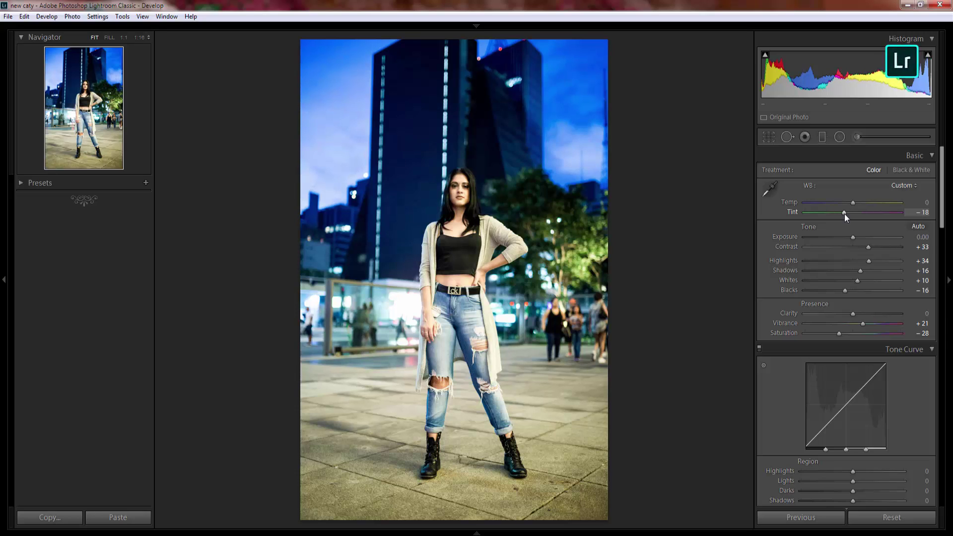
Set calibration Shadows Tint −100, Red +84/−23, Green +58/−49 and Blue −100/+58 (hue/saturation)
{"action": "scroll", "coordinate": [894, 321], "scroll_direction": "down", "scroll_amount": 10}
{"action": "scroll", "coordinate": [899, 327], "scroll_direction": "down", "scroll_amount": 5}
{"action": "scroll", "coordinate": [899, 327], "scroll_direction": "down", "scroll_amount": 5}
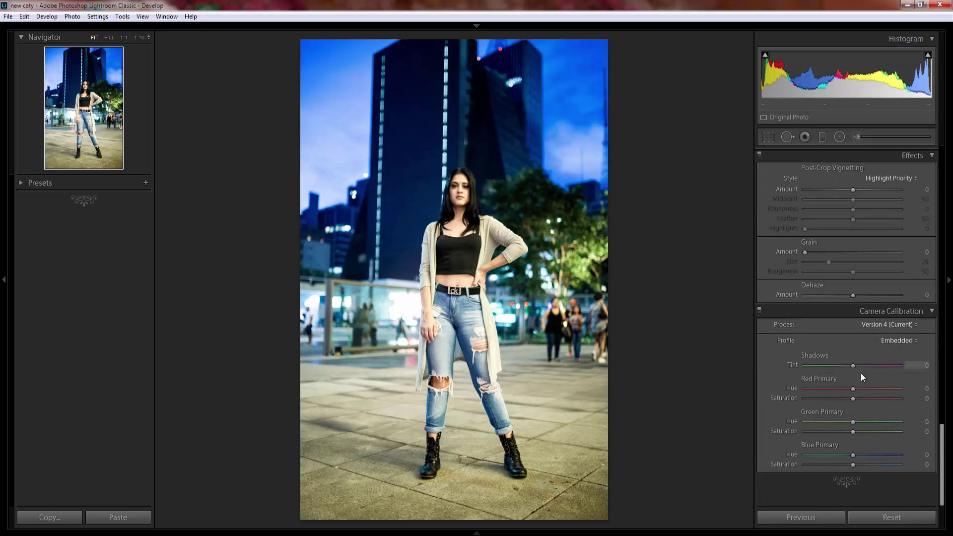
{"action": "left_click_drag", "start_coordinate": [853, 365], "coordinate": [777, 370]}
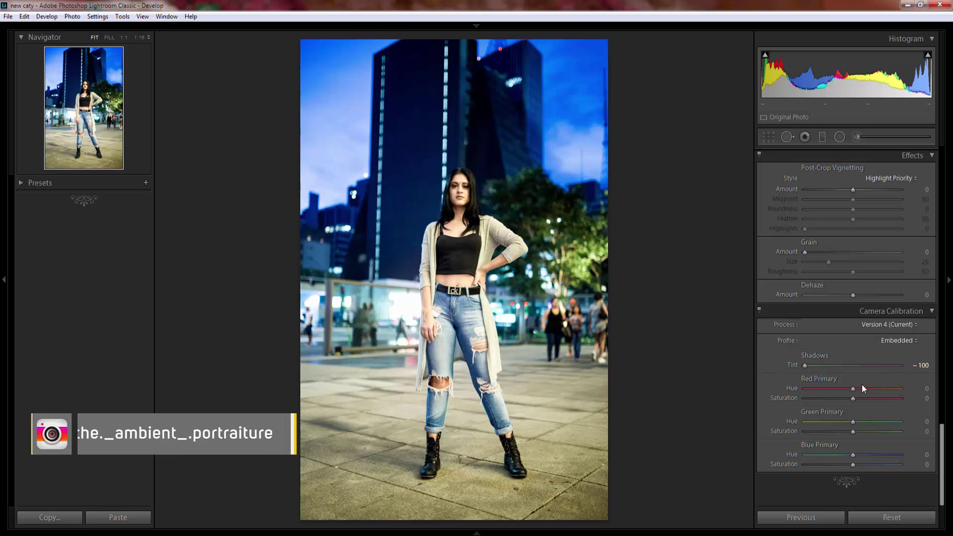
{"action": "left_click_drag", "start_coordinate": [852, 388], "coordinate": [883, 390]}
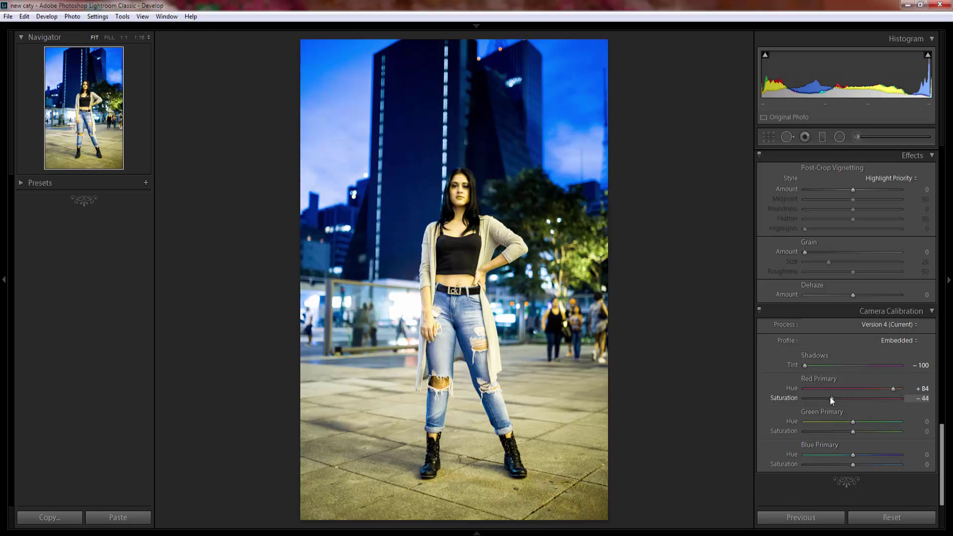
{"action": "left_click_drag", "start_coordinate": [831, 397], "coordinate": [841, 397]}
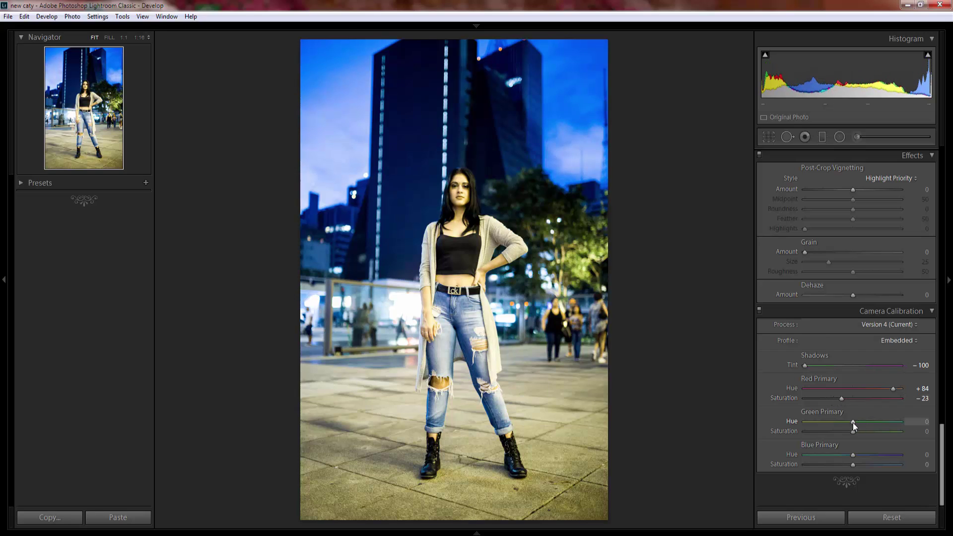
{"action": "left_click_drag", "start_coordinate": [853, 422], "coordinate": [876, 422]}
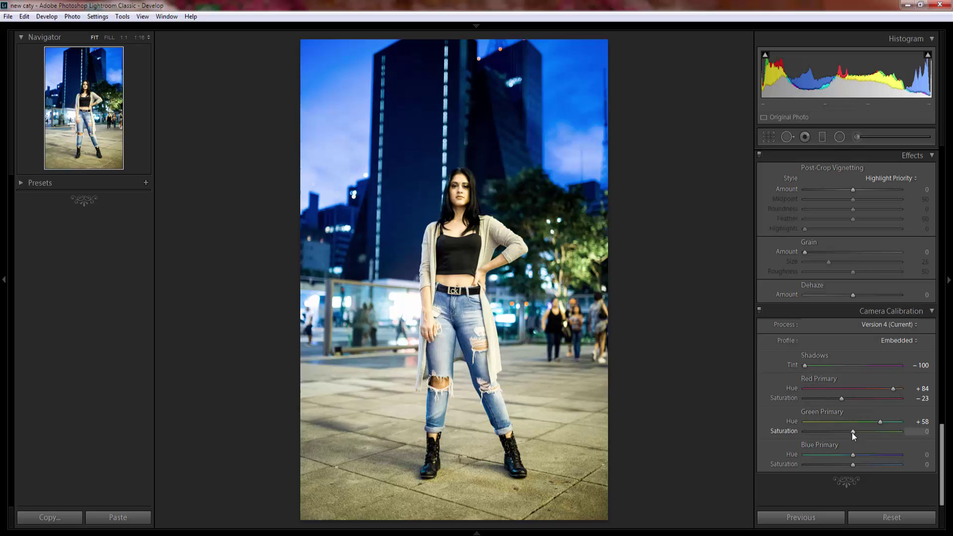
{"action": "left_click_drag", "start_coordinate": [852, 432], "coordinate": [828, 432]}
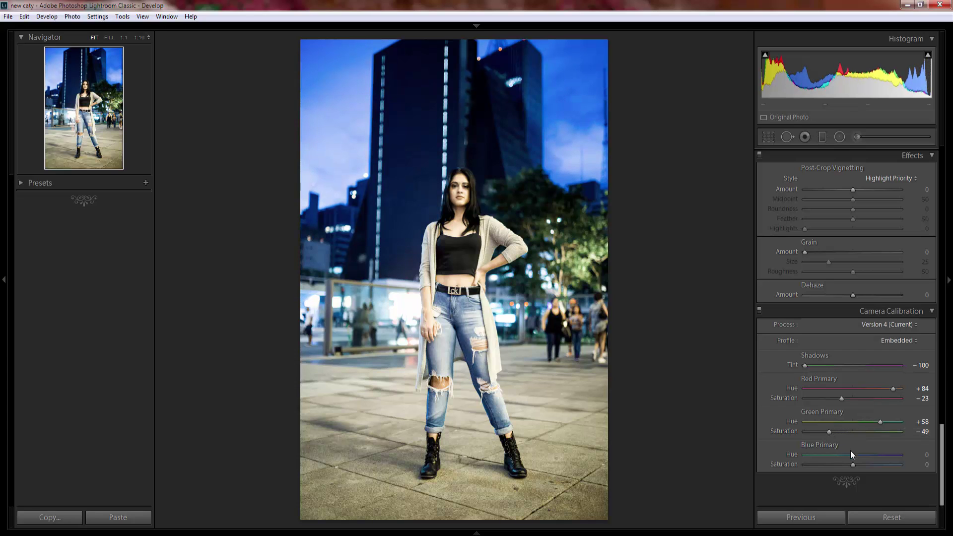
{"action": "left_click_drag", "start_coordinate": [851, 454], "coordinate": [791, 455]}
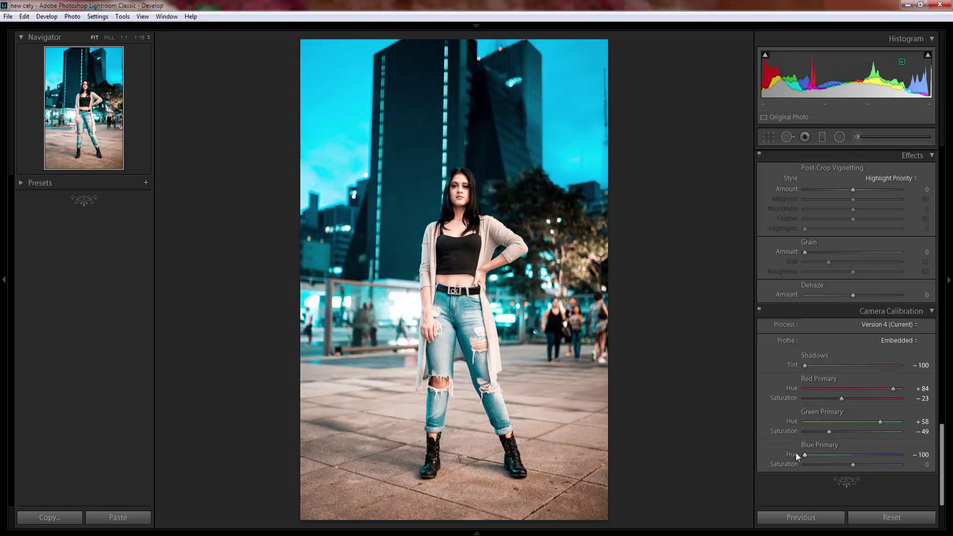
{"action": "left_click_drag", "start_coordinate": [852, 464], "coordinate": [879, 465]}
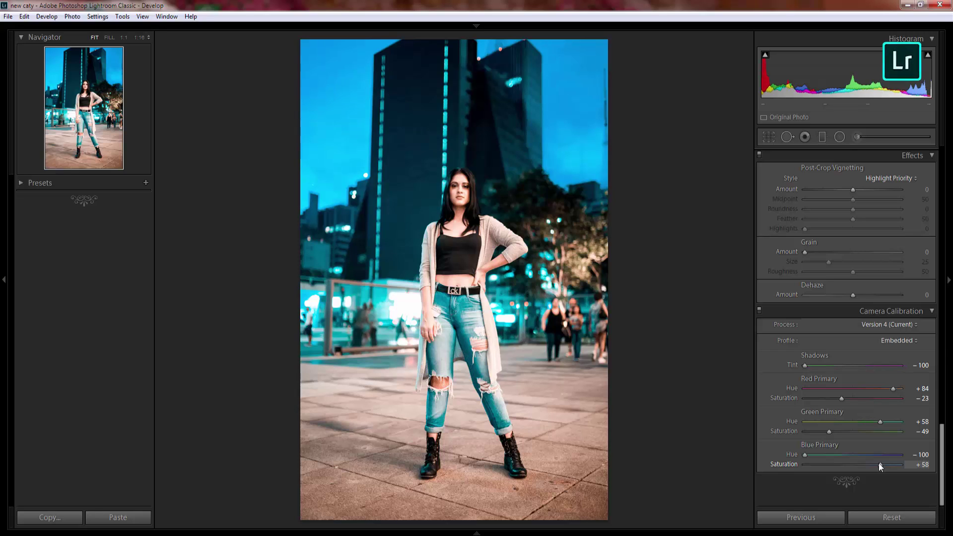
Set tone curve Highlights +4, Lights −34, Darks +3, Shadows −36, and switch to the point curve
{"action": "scroll", "coordinate": [874, 339], "scroll_direction": "up", "scroll_amount": 5}
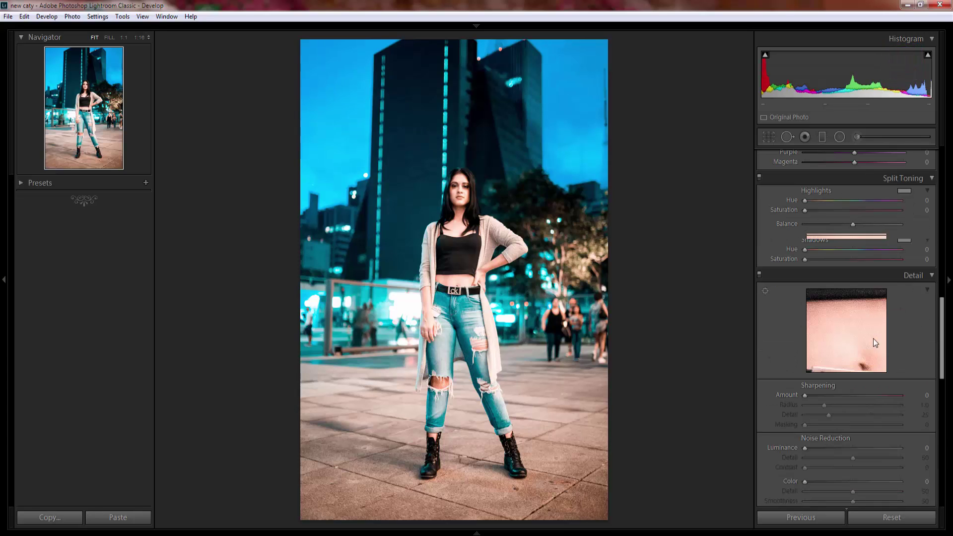
{"action": "scroll", "coordinate": [873, 339], "scroll_direction": "up", "scroll_amount": 5}
{"action": "scroll", "coordinate": [874, 338], "scroll_direction": "up", "scroll_amount": 5}
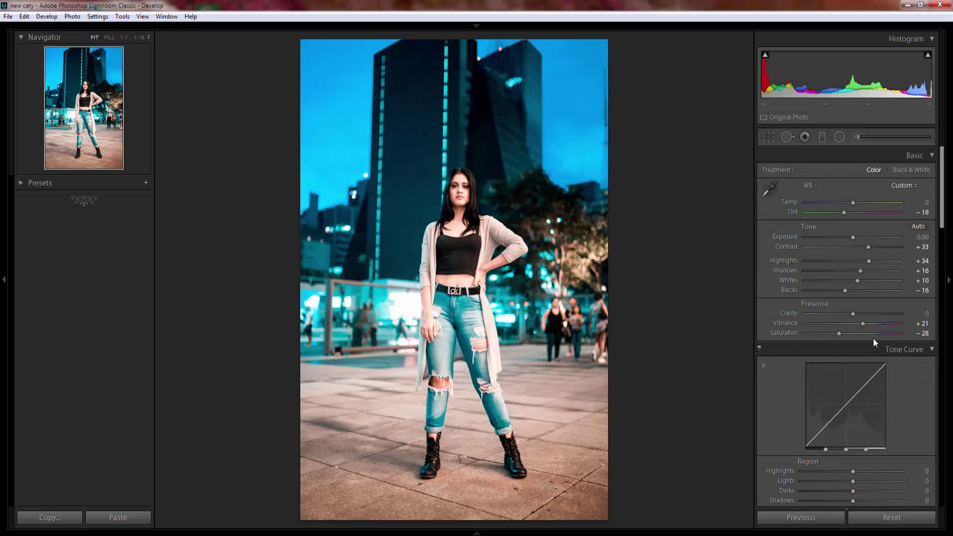
{"action": "scroll", "coordinate": [874, 338], "scroll_direction": "down", "scroll_amount": 3}
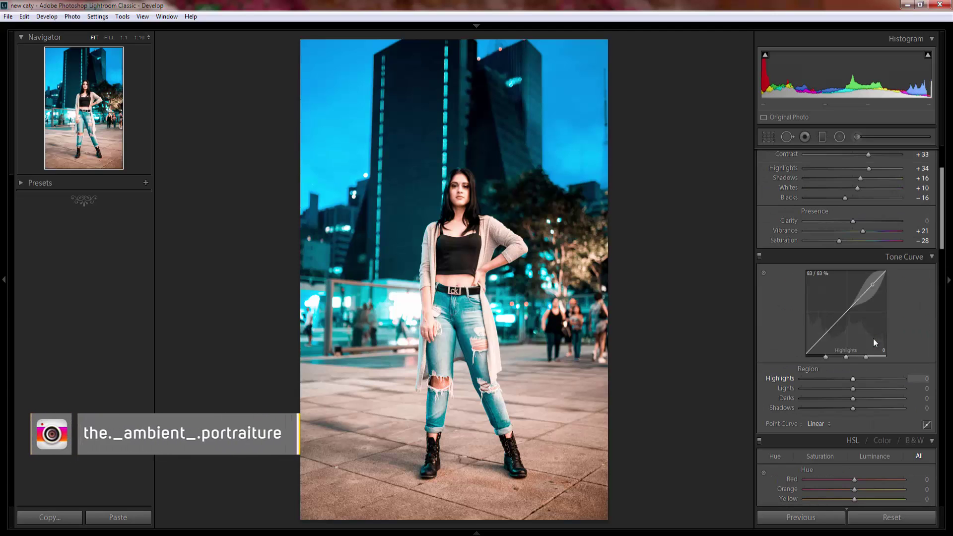
{"action": "mouse_move", "coordinate": [852, 379]}
{"action": "left_mouse_down"}
{"action": "mouse_move", "coordinate": [834, 389]}
{"action": "mouse_move", "coordinate": [854, 400]}
{"action": "mouse_move", "coordinate": [835, 408]}
{"action": "left_mouse_up"}
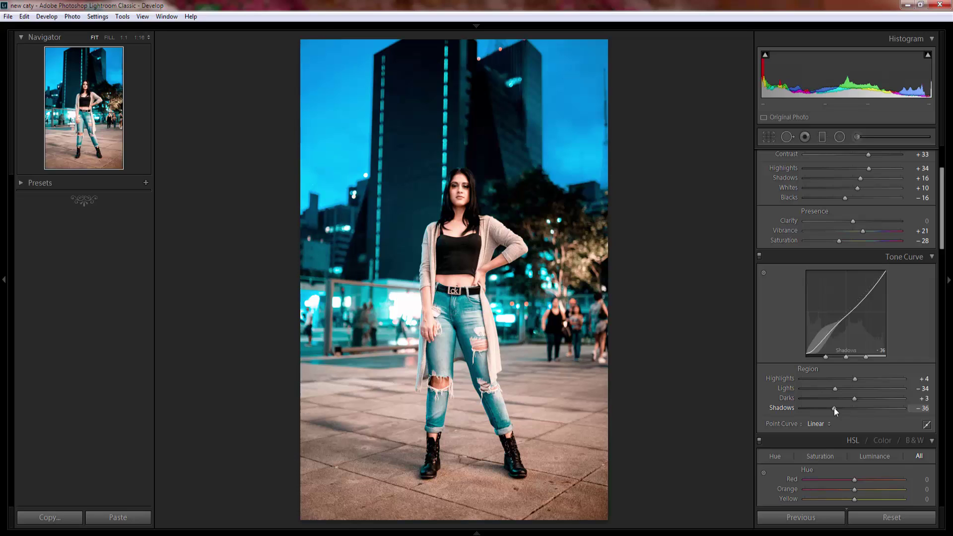
{"action": "left_click", "coordinate": [926, 425]}
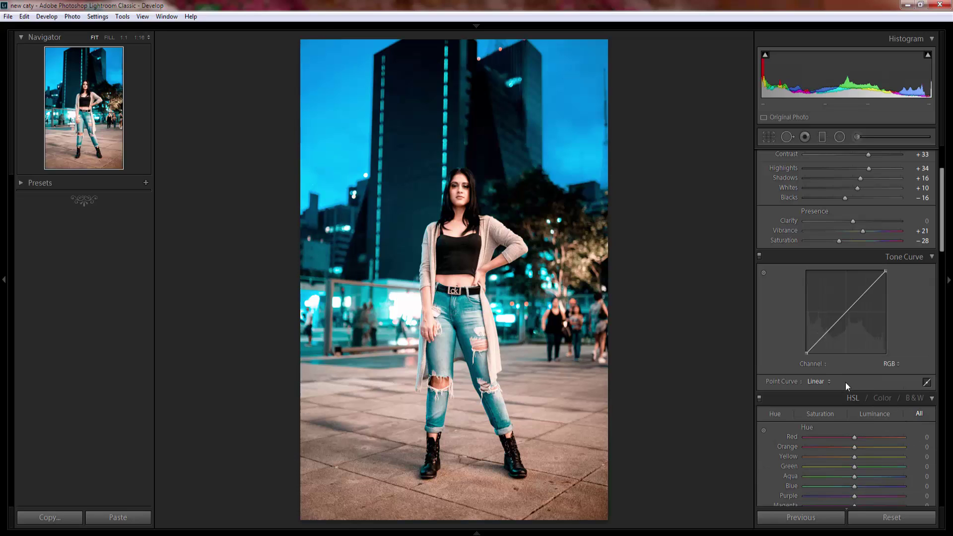
Add three points to the RGB point curve and shape them into a gentle S-curve
{"action": "left_click", "coordinate": [826, 332]}
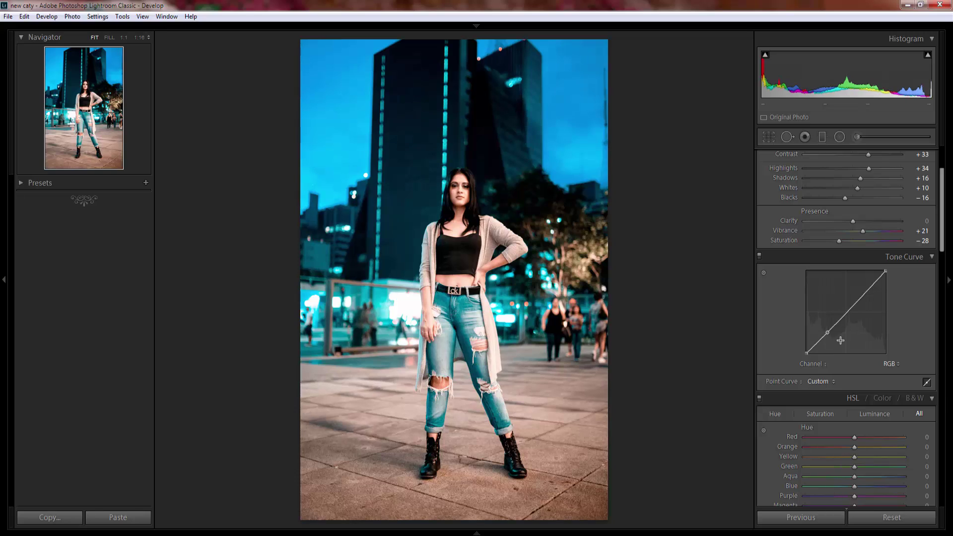
{"action": "left_click", "coordinate": [846, 312]}
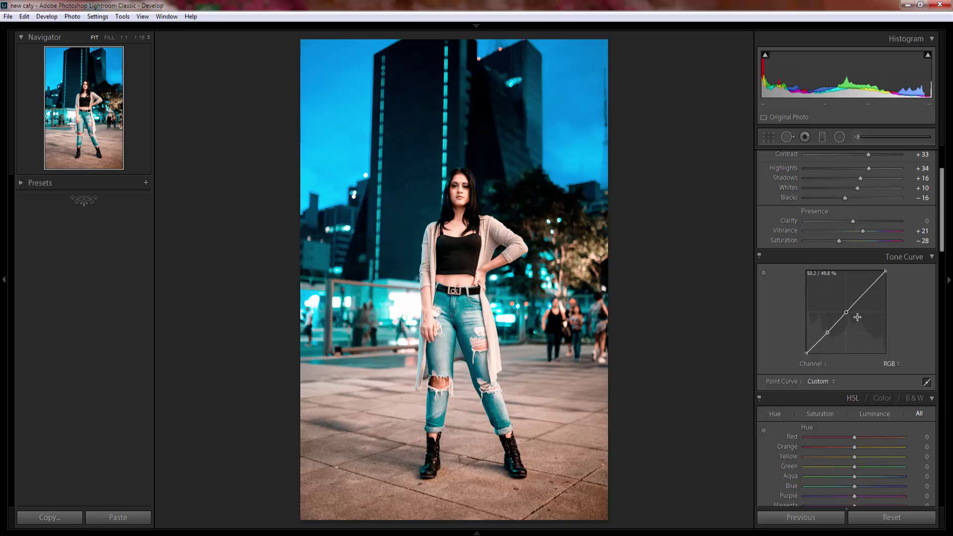
{"action": "left_click", "coordinate": [865, 293]}
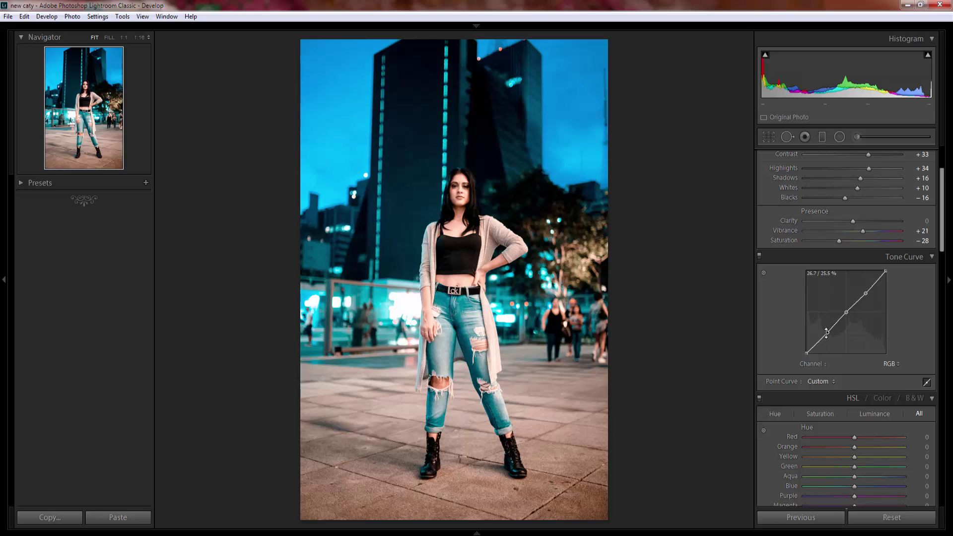
{"action": "left_click_drag", "start_coordinate": [826, 333], "coordinate": [827, 335]}
{"action": "left_click_drag", "start_coordinate": [847, 312], "coordinate": [848, 314]}
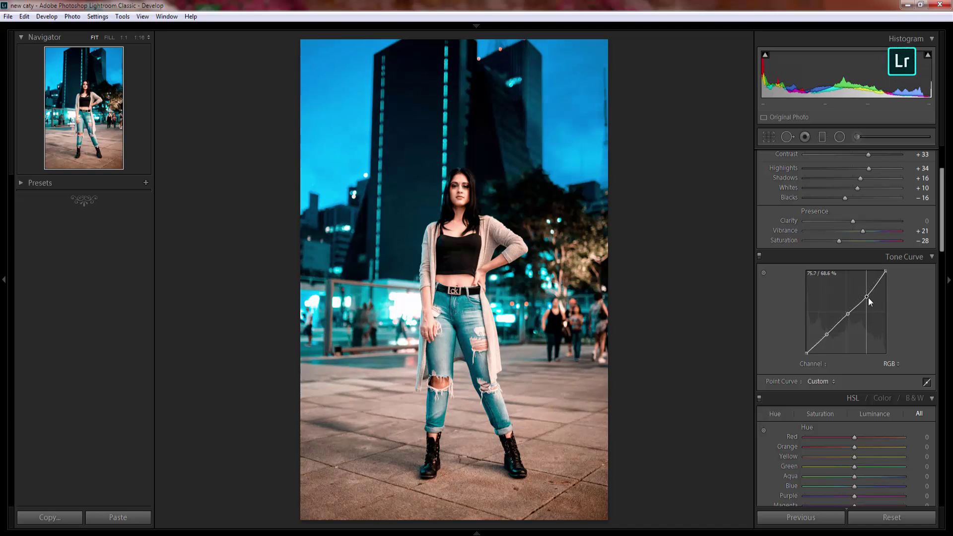
{"action": "left_click_drag", "start_coordinate": [869, 297], "coordinate": [868, 294]}
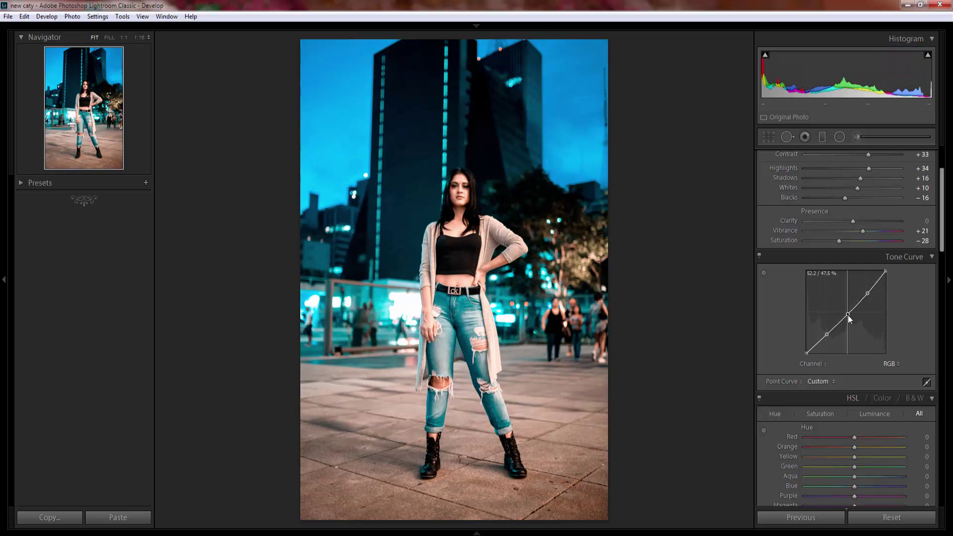
Fine-tune the shadow and midtone curve points and raise the black point for faded blacks
{"action": "left_click_drag", "start_coordinate": [848, 315], "coordinate": [848, 315]}
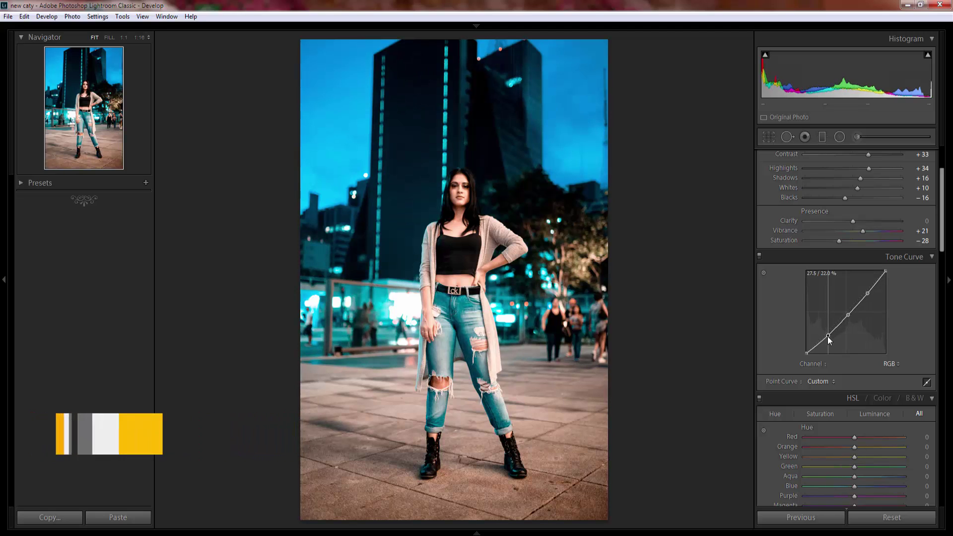
{"action": "left_click_drag", "start_coordinate": [827, 336], "coordinate": [825, 336]}
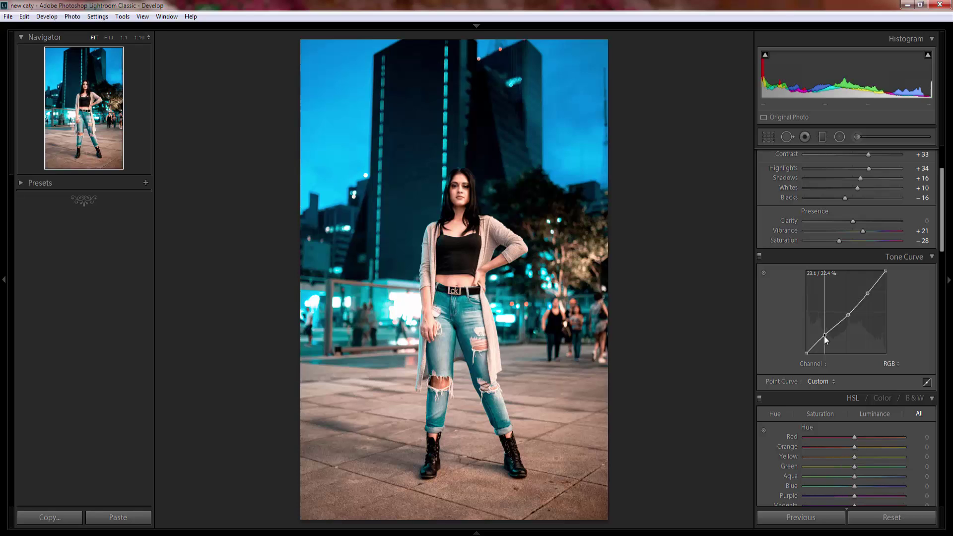
{"action": "left_click_drag", "start_coordinate": [825, 336], "coordinate": [825, 333]}
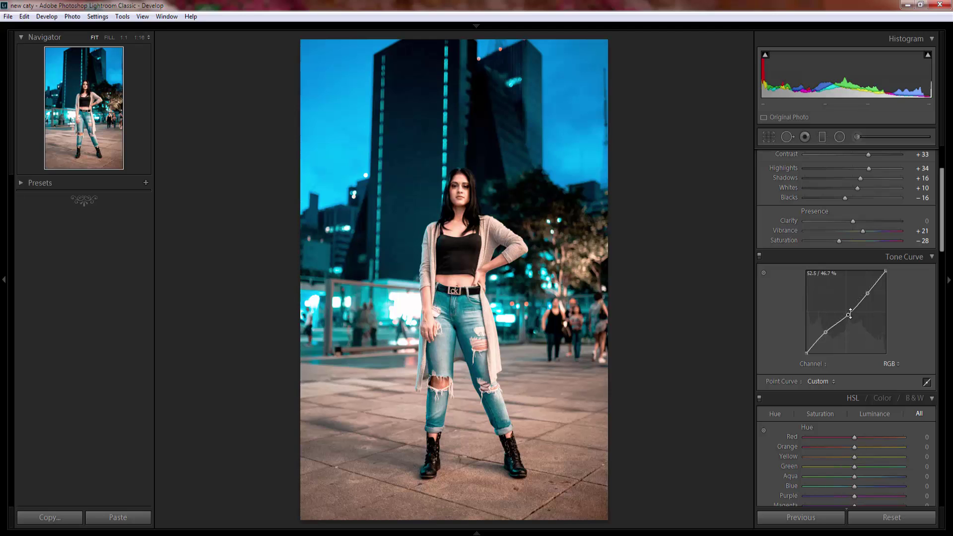
{"action": "left_click_drag", "start_coordinate": [847, 317], "coordinate": [847, 315]}
{"action": "left_click_drag", "start_coordinate": [847, 314], "coordinate": [848, 314]}
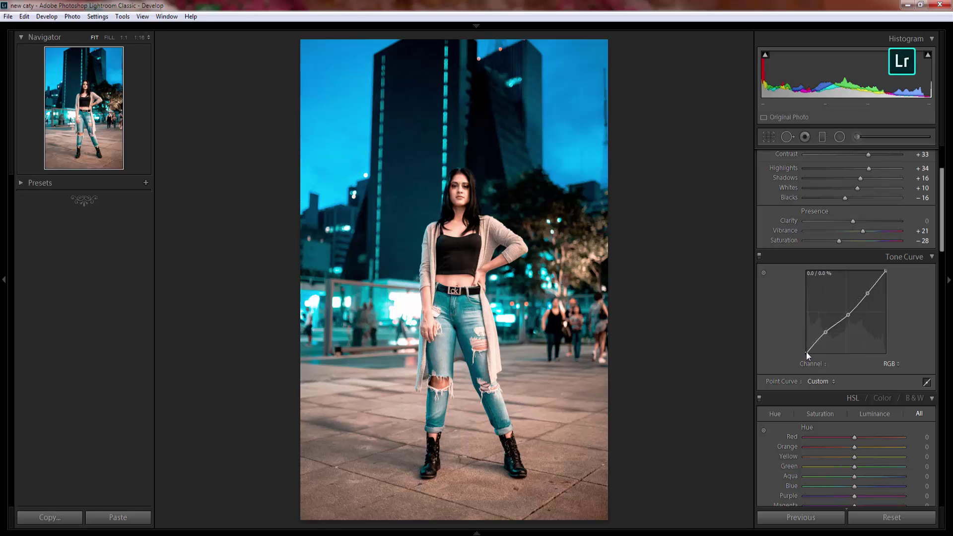
{"action": "left_click_drag", "start_coordinate": [806, 353], "coordinate": [805, 351]}
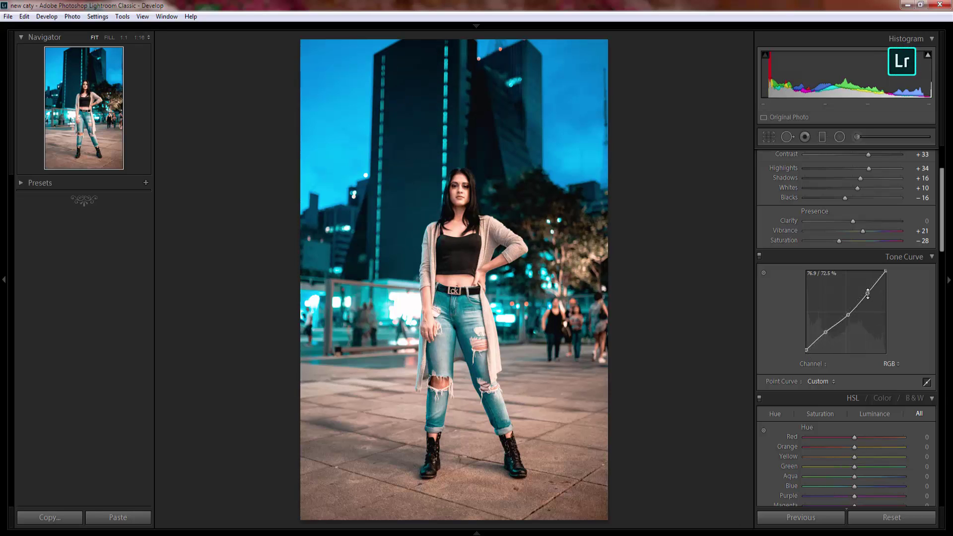
{"action": "mouse_move", "coordinate": [868, 294]}
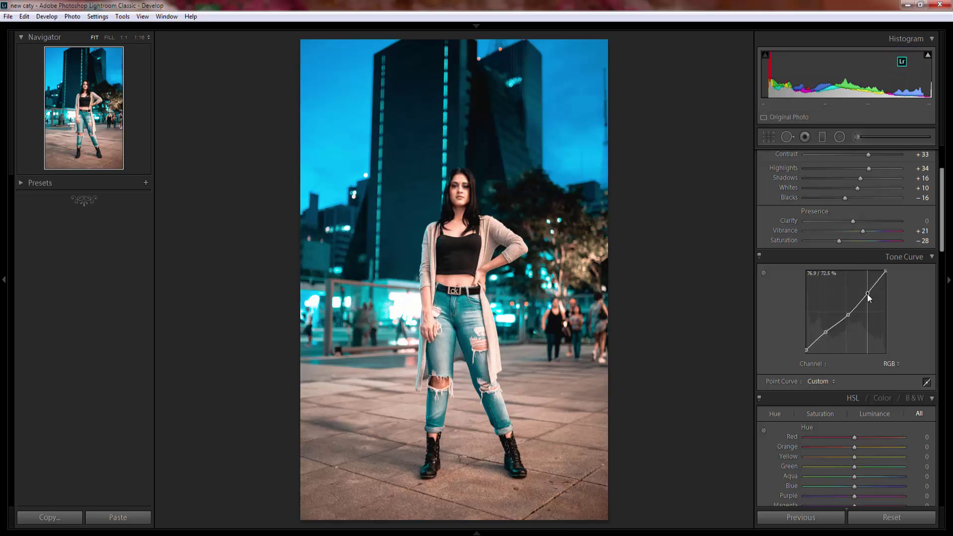
{"action": "left_click_drag", "start_coordinate": [868, 294], "coordinate": [868, 293]}
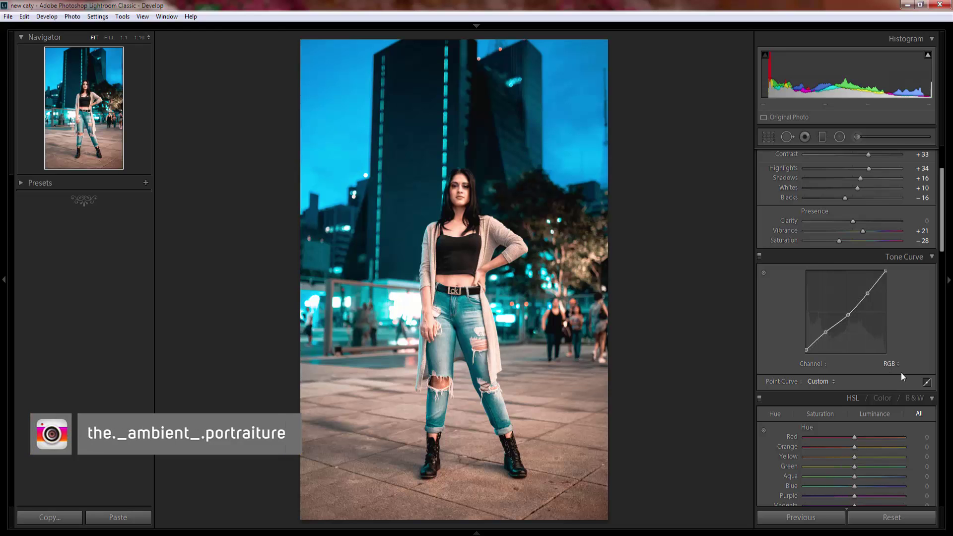
Set HSL hues Red, Yellow, Green −100, Orange −2, Aqua −6, Blue −8, and boost Red saturation
{"action": "scroll", "coordinate": [901, 372], "scroll_direction": "down", "scroll_amount": 3}
{"action": "left_click_drag", "start_coordinate": [847, 346], "coordinate": [790, 344]}
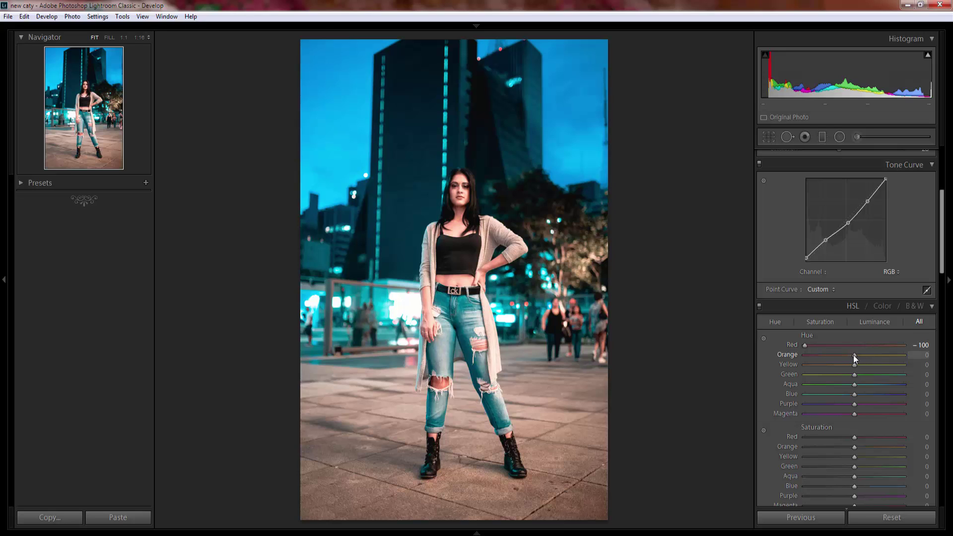
{"action": "mouse_move", "coordinate": [854, 355]}
{"action": "left_mouse_down"}
{"action": "mouse_move", "coordinate": [781, 367]}
{"action": "mouse_move", "coordinate": [790, 376]}
{"action": "left_mouse_up"}
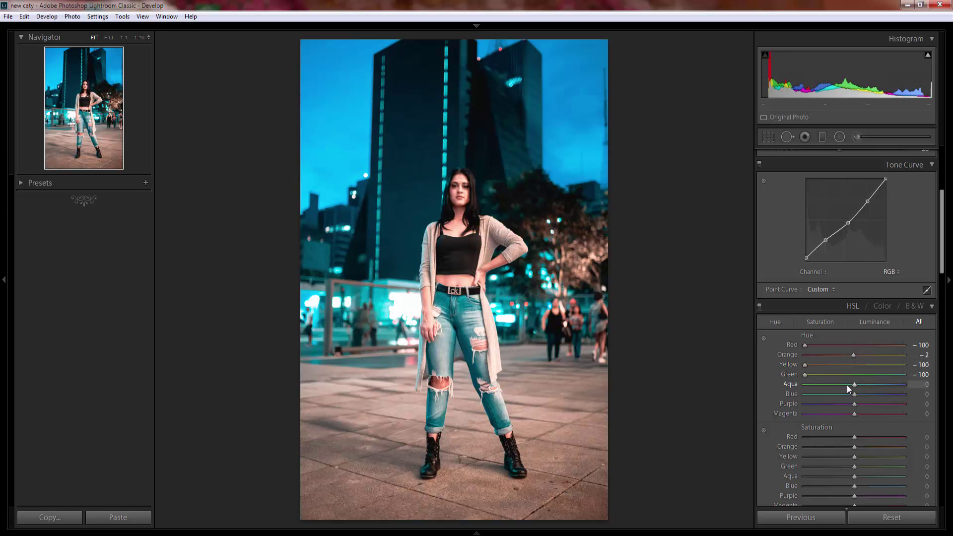
{"action": "left_click_drag", "start_coordinate": [853, 385], "coordinate": [851, 385]}
{"action": "left_click_drag", "start_coordinate": [854, 395], "coordinate": [850, 395]}
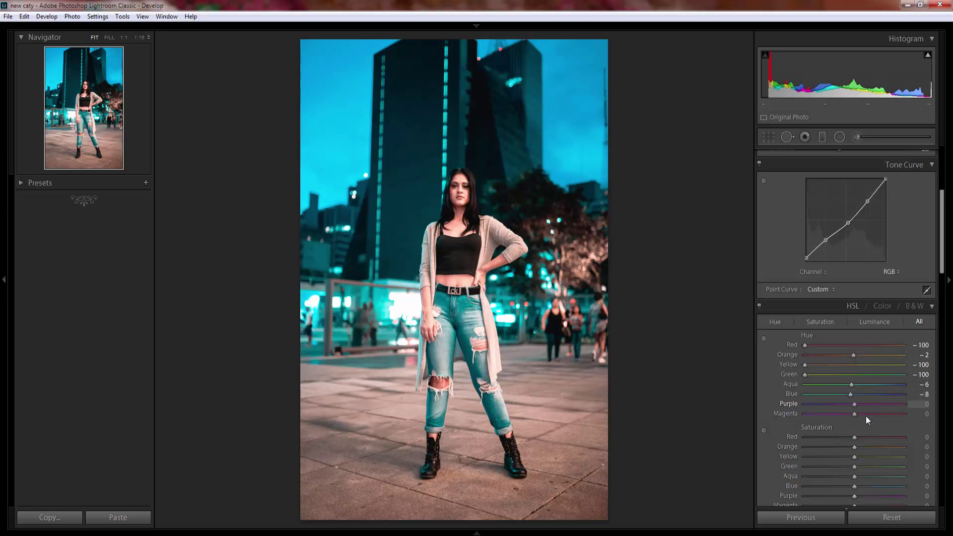
{"action": "left_click_drag", "start_coordinate": [855, 437], "coordinate": [886, 437]}
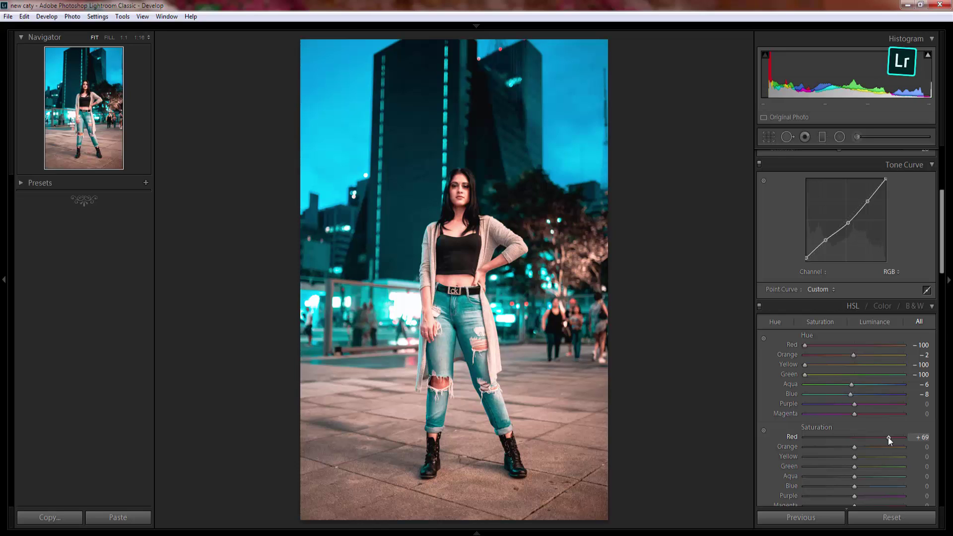
Set HSL saturation to Orange +13, Yellow +100, Aqua −73 and Blue −36
{"action": "left_click_drag", "start_coordinate": [850, 445], "coordinate": [852, 447]}
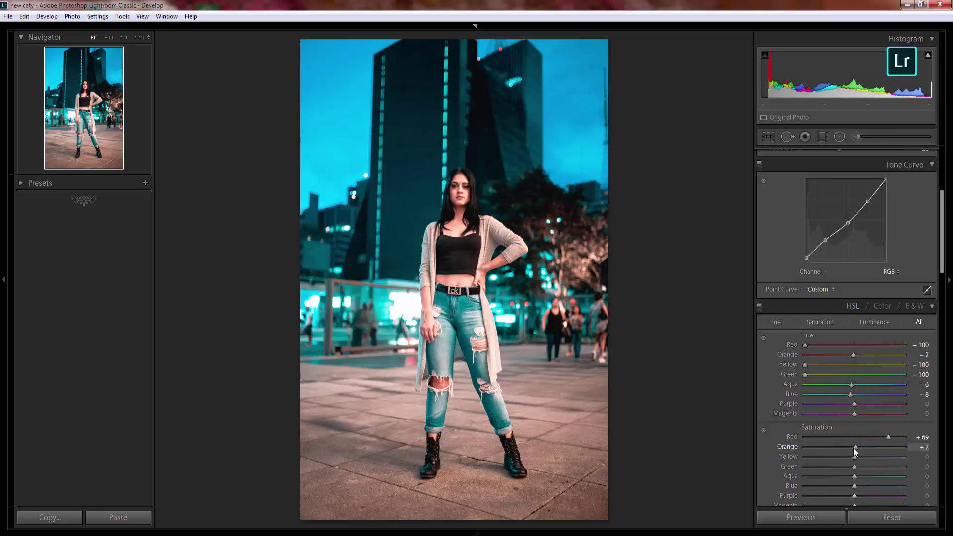
{"action": "left_click_drag", "start_coordinate": [852, 448], "coordinate": [858, 448]}
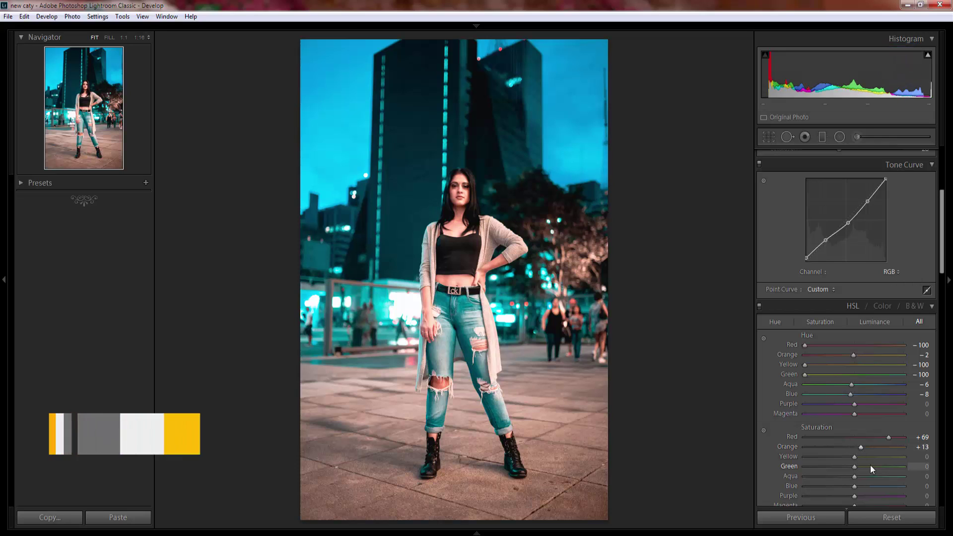
{"action": "left_click_drag", "start_coordinate": [855, 457], "coordinate": [914, 455]}
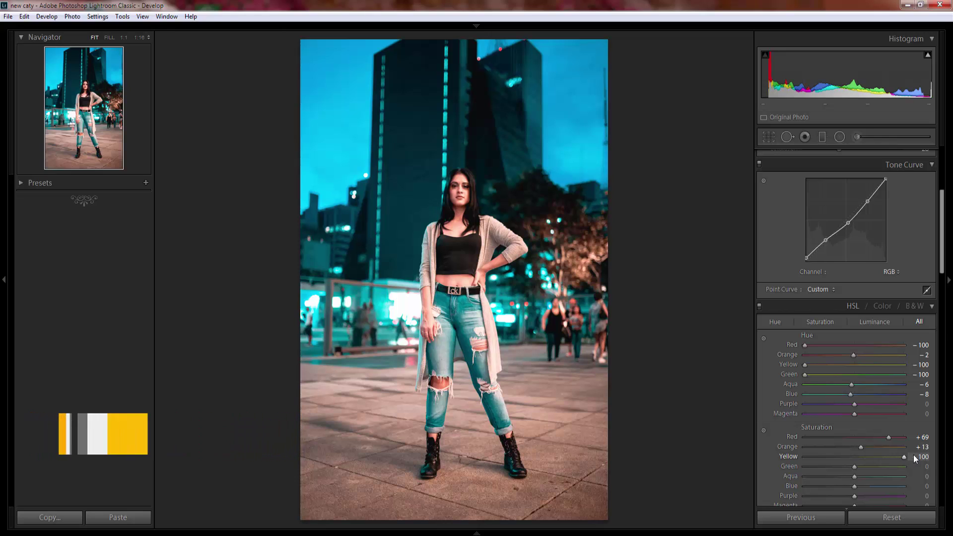
{"action": "left_click_drag", "start_coordinate": [854, 475], "coordinate": [819, 475]}
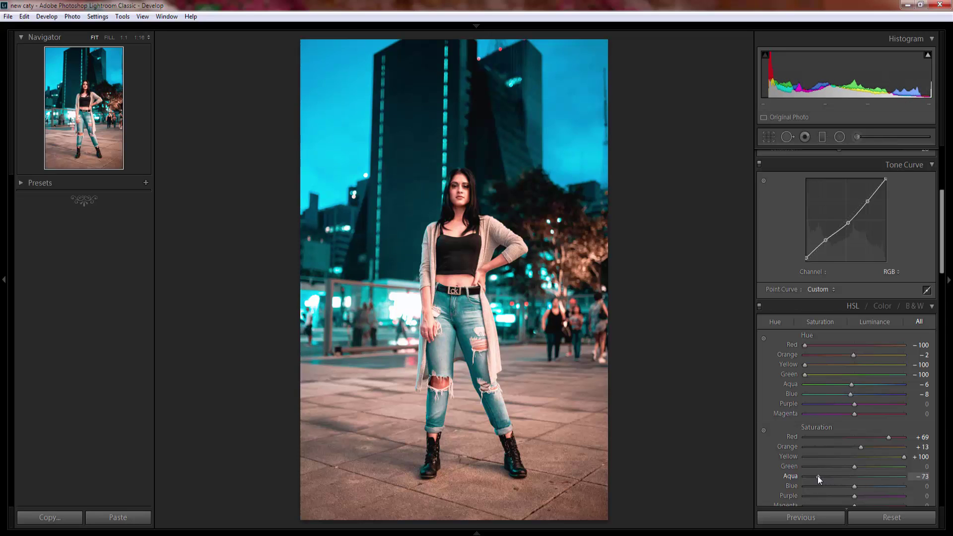
{"action": "scroll", "coordinate": [850, 454], "scroll_direction": "down", "scroll_amount": 3}
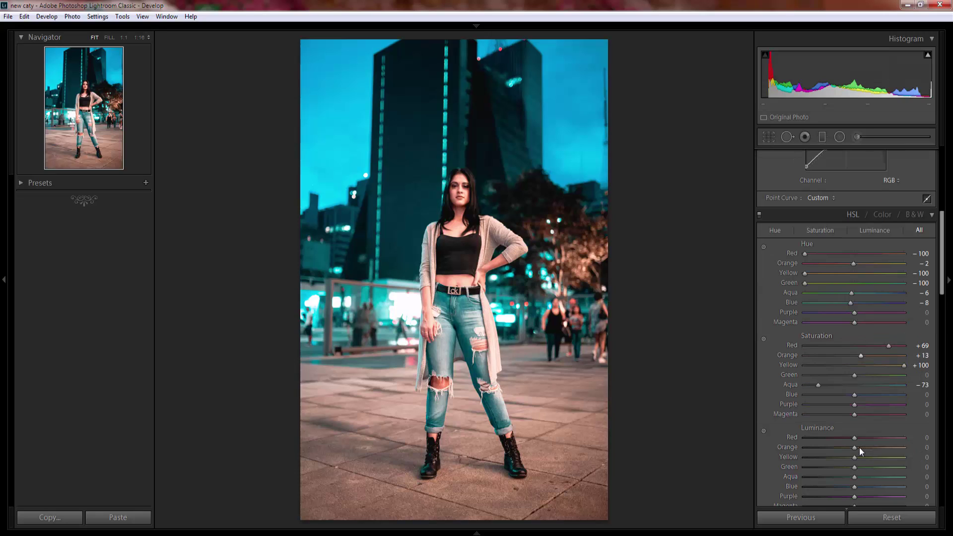
{"action": "scroll", "coordinate": [859, 448], "scroll_direction": "down", "scroll_amount": 3}
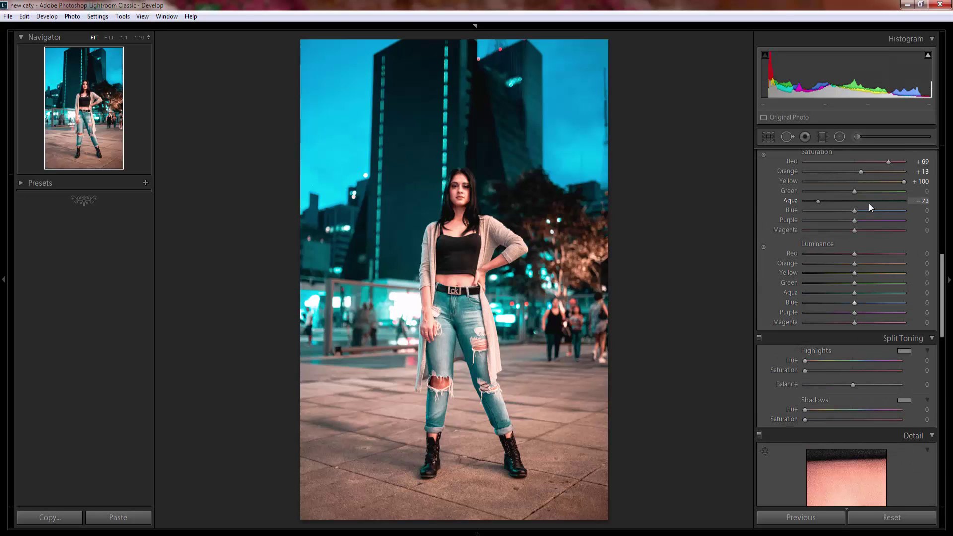
{"action": "left_click_drag", "start_coordinate": [853, 211], "coordinate": [835, 211]}
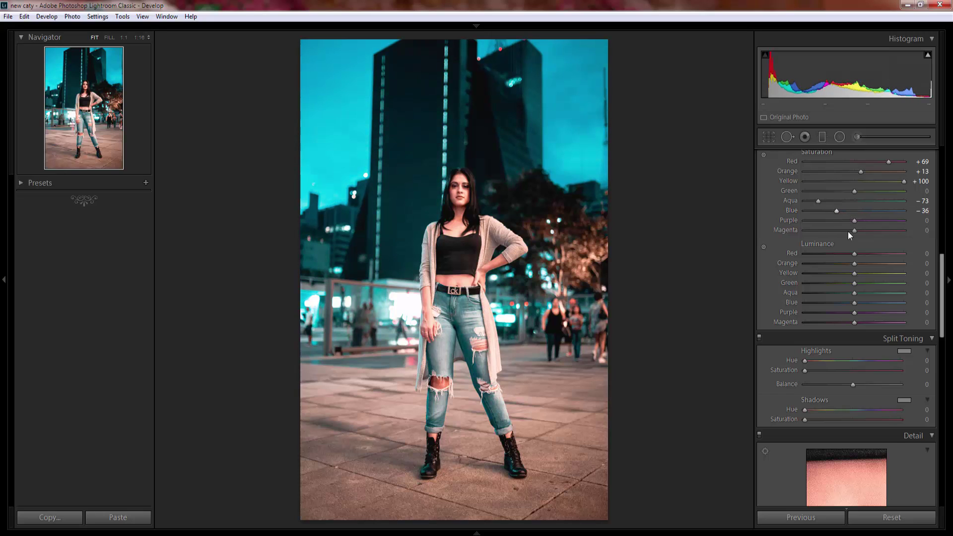
Set HSL luminance to Red −25, Orange −19, Yellow −66, Aqua −39 and Blue +12
{"action": "left_click_drag", "start_coordinate": [854, 255], "coordinate": [840, 256]}
{"action": "mouse_move", "coordinate": [846, 264]}
{"action": "left_mouse_down"}
{"action": "mouse_move", "coordinate": [808, 274]}
{"action": "mouse_move", "coordinate": [824, 279]}
{"action": "left_mouse_up"}
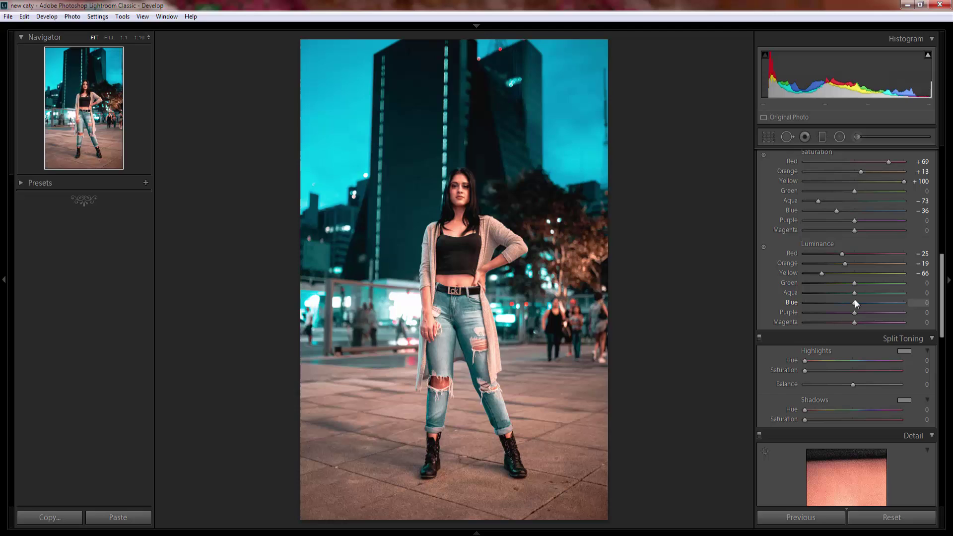
{"action": "left_click", "coordinate": [855, 293]}
{"action": "left_click_drag", "start_coordinate": [821, 293], "coordinate": [828, 293]}
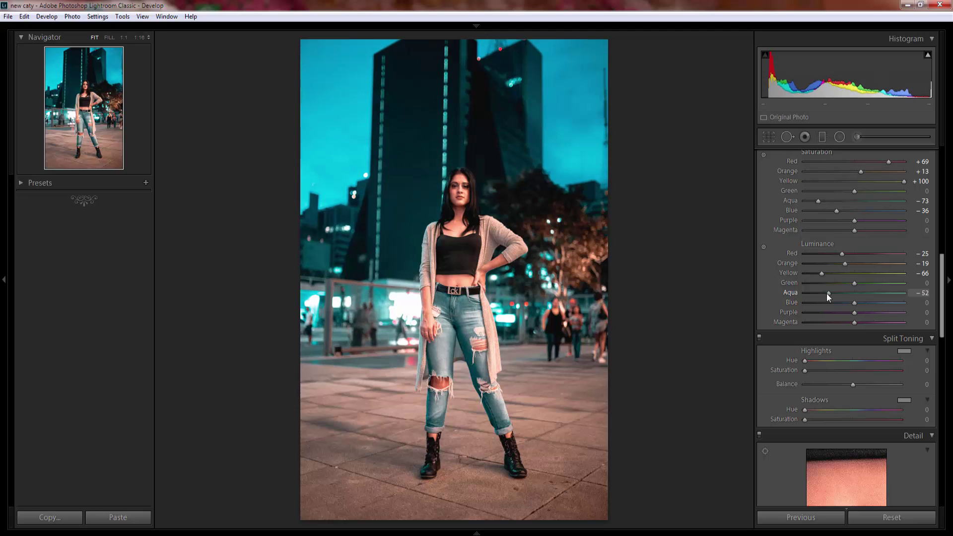
{"action": "left_click_drag", "start_coordinate": [827, 294], "coordinate": [834, 294]}
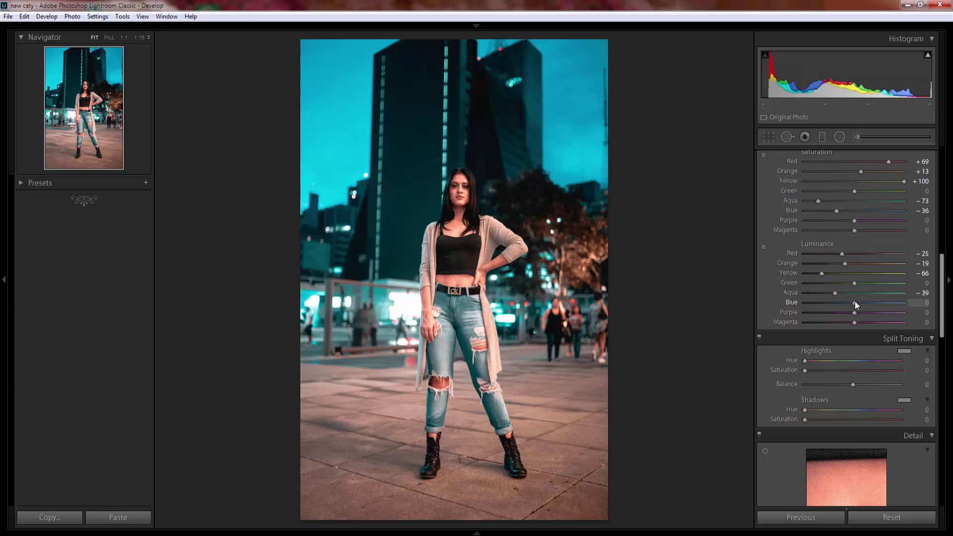
{"action": "left_click_drag", "start_coordinate": [855, 302], "coordinate": [861, 300]}
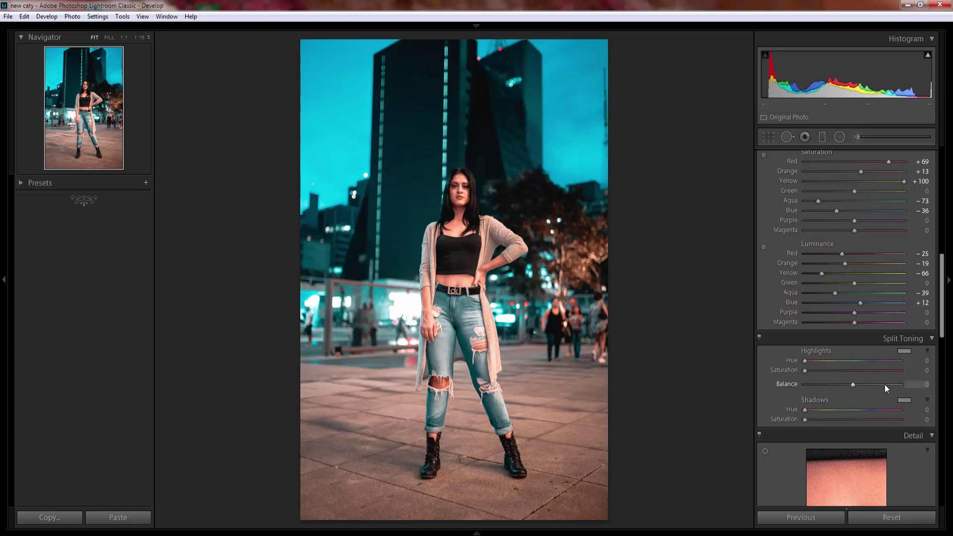
Enter split-tone values: highlights hue 182 at saturation 12, shadows hue 360 at saturation 14
{"action": "scroll", "coordinate": [885, 385], "scroll_direction": "down", "scroll_amount": 3}
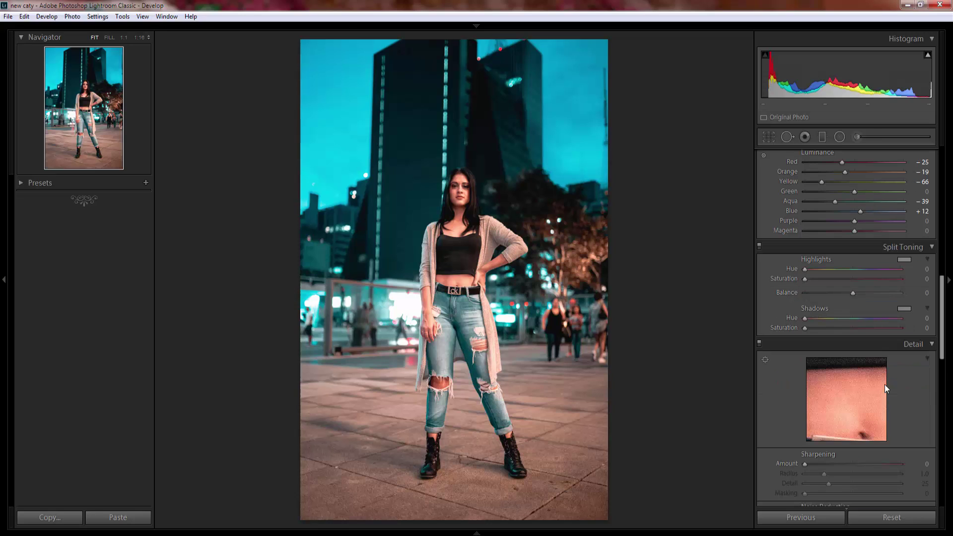
{"action": "left_click", "coordinate": [928, 269]}
{"action": "type", "text": "2"}
{"action": "key", "text": "Tab"}
{"action": "type", "text": "42"}
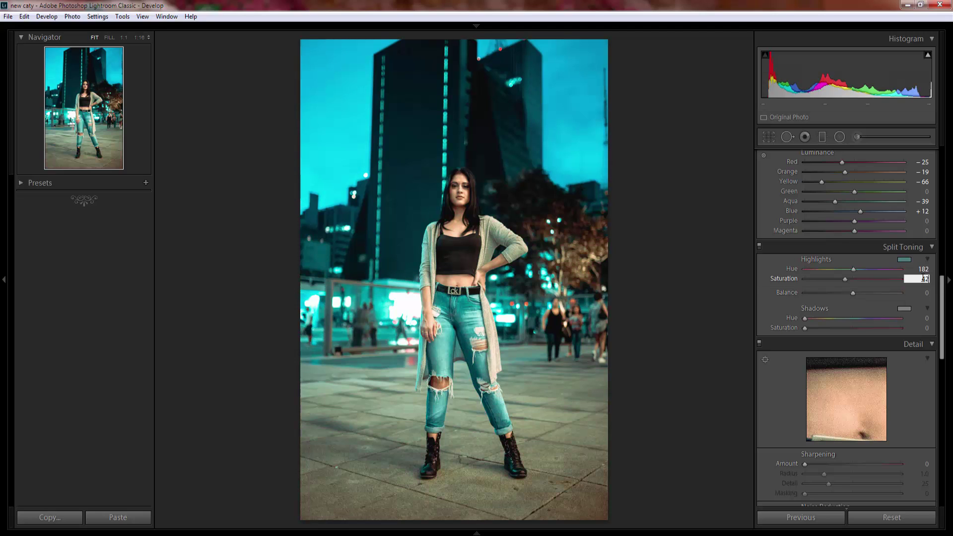
{"action": "type", "text": "2"}
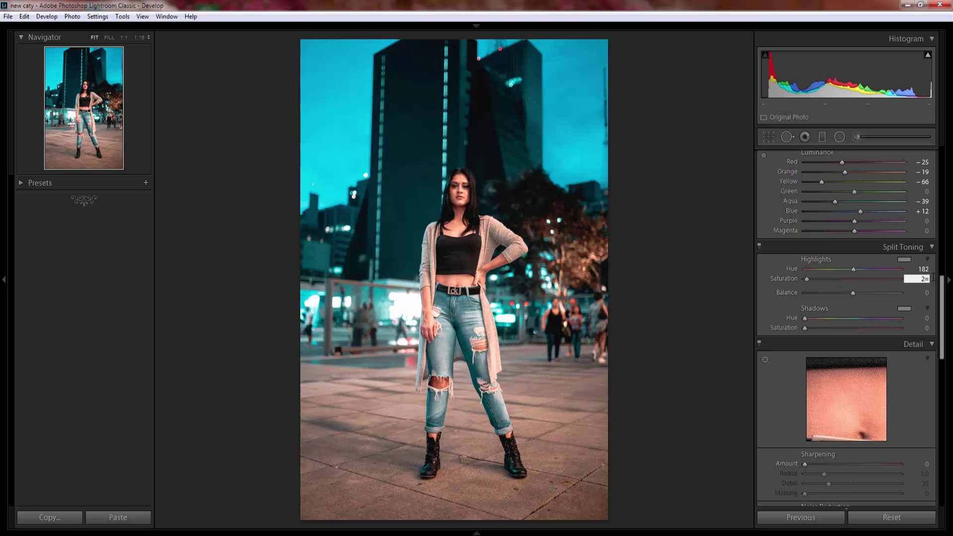
{"action": "type", "text": "2"}
{"action": "left_click", "coordinate": [923, 317]}
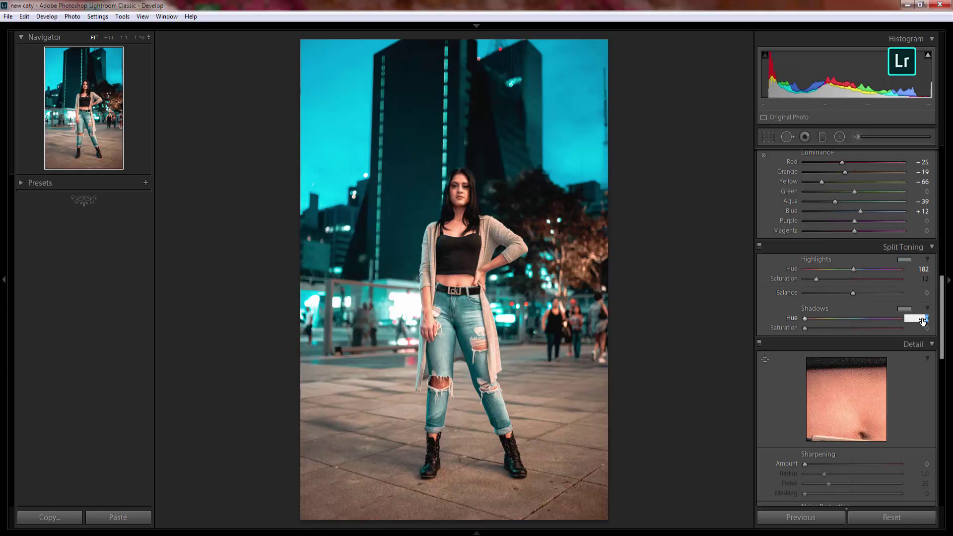
{"action": "type", "text": "360"}
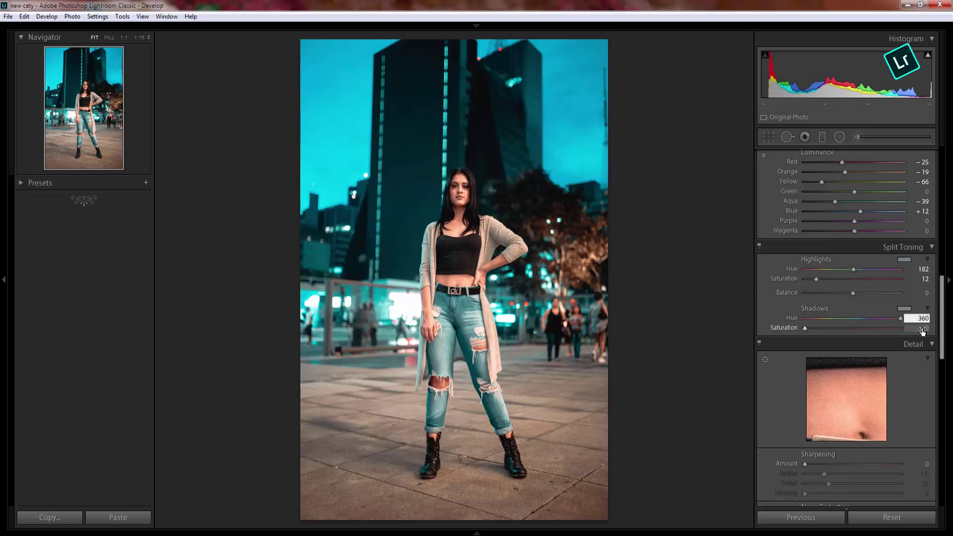
{"action": "left_click", "coordinate": [923, 328]}
{"action": "type", "text": "14"}
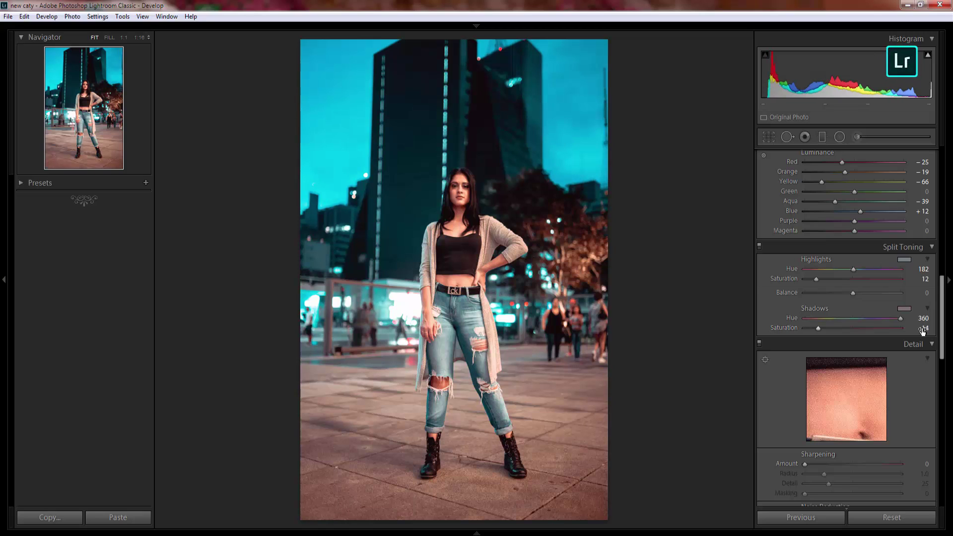
Set Sharpening Amount 28 and Masking 63, and Noise Reduction Luminance 6 and Color 13
{"action": "scroll", "coordinate": [887, 372], "scroll_direction": "down", "scroll_amount": 4}
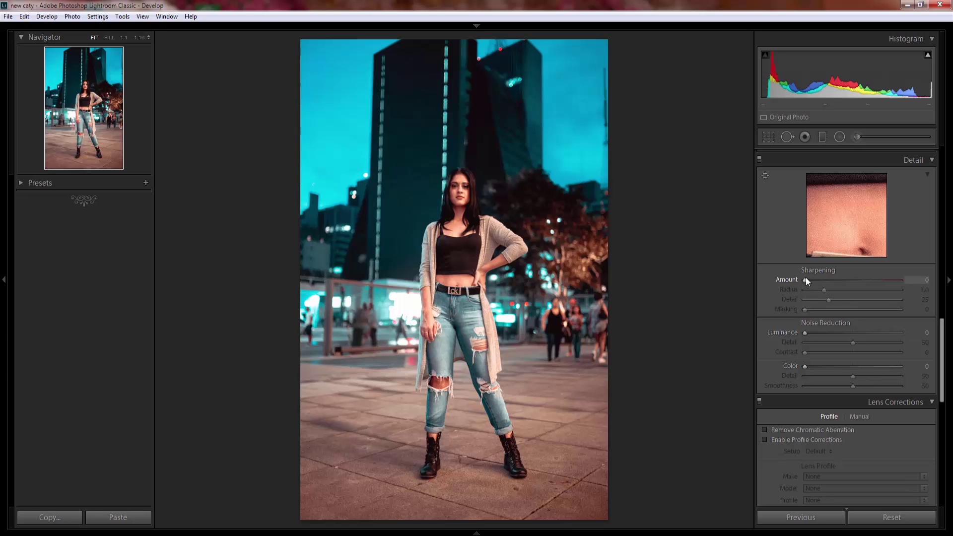
{"action": "mouse_move", "coordinate": [805, 280]}
{"action": "left_mouse_down"}
{"action": "mouse_move", "coordinate": [823, 281]}
{"action": "mouse_move", "coordinate": [812, 309]}
{"action": "mouse_move", "coordinate": [930, 312]}
{"action": "left_mouse_up"}
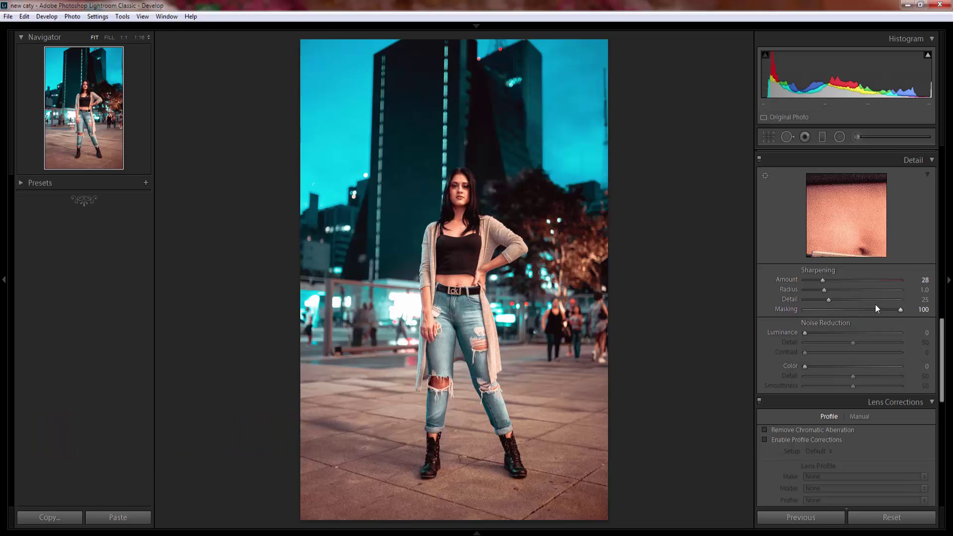
{"action": "mouse_move", "coordinate": [870, 309]}
{"action": "left_mouse_down"}
{"action": "mouse_move", "coordinate": [882, 311]}
{"action": "mouse_move", "coordinate": [864, 311]}
{"action": "left_mouse_up"}
{"action": "left_click_drag", "start_coordinate": [805, 333], "coordinate": [812, 331]}
{"action": "left_click_drag", "start_coordinate": [814, 366], "coordinate": [818, 369]}
Remove chromatic aberration and apply the Canon EF 50mm f/1.4 USM profile with Distortion 119
{"action": "left_click", "coordinate": [773, 430]}
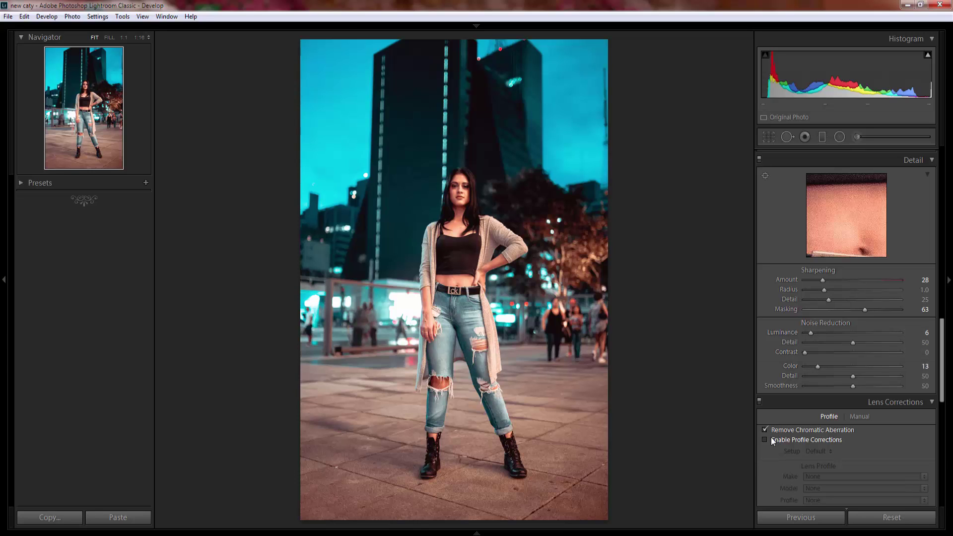
{"action": "left_click", "coordinate": [812, 474]}
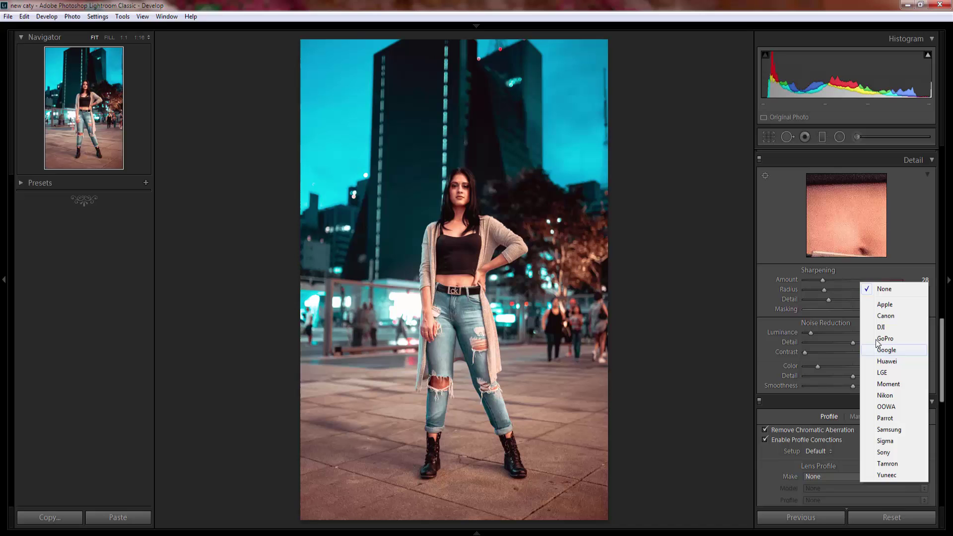
{"action": "left_click", "coordinate": [886, 316]}
{"action": "left_click", "coordinate": [830, 488]}
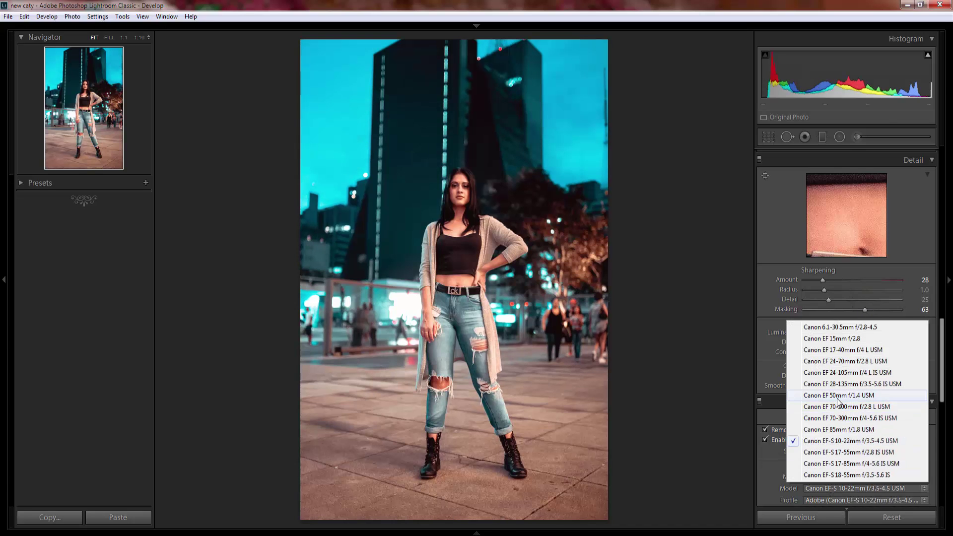
{"action": "left_click", "coordinate": [838, 395]}
{"action": "scroll", "coordinate": [837, 400], "scroll_direction": "down", "scroll_amount": 2}
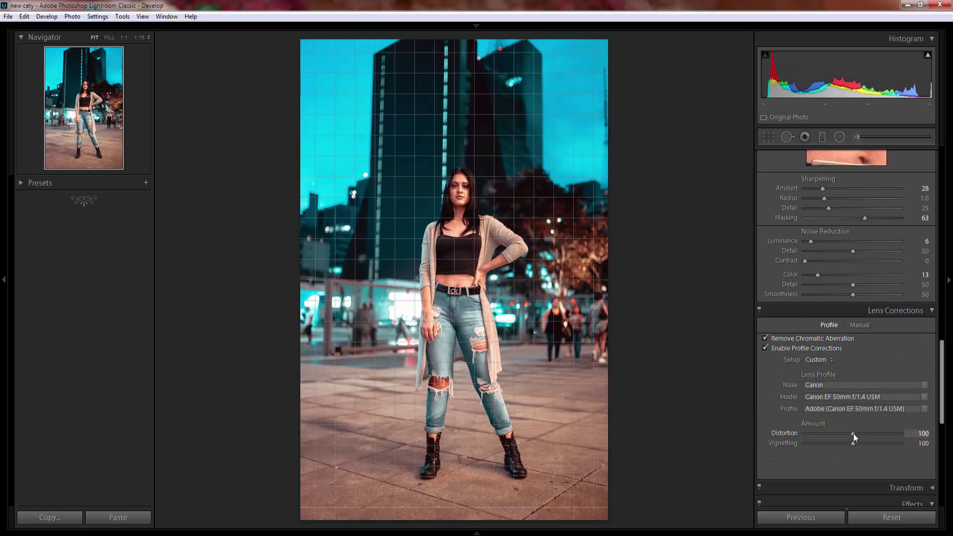
{"action": "mouse_move", "coordinate": [853, 433]}
{"action": "left_mouse_down"}
{"action": "mouse_move", "coordinate": [911, 434]}
{"action": "mouse_move", "coordinate": [795, 431]}
{"action": "mouse_move", "coordinate": [859, 437]}
{"action": "left_mouse_up"}
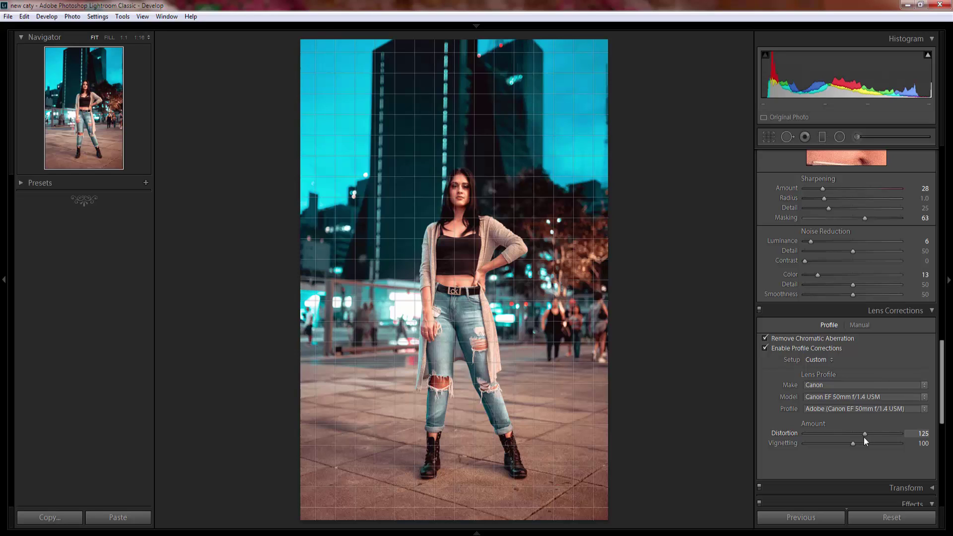
{"action": "left_click_drag", "start_coordinate": [864, 437], "coordinate": [862, 439]}
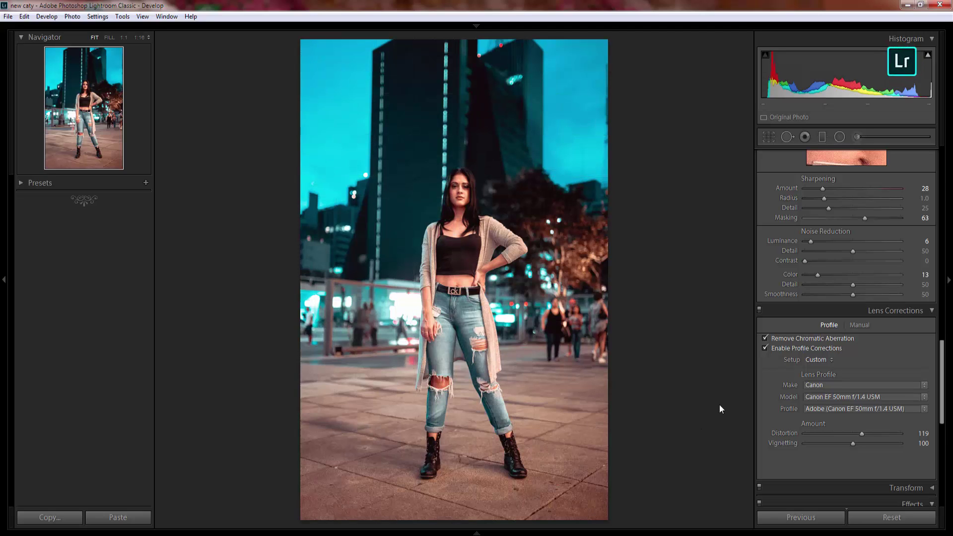
Lower the Highlights slider slightly in the Basic panel
{"action": "scroll", "coordinate": [826, 386], "scroll_direction": "up", "scroll_amount": 5}
{"action": "scroll", "coordinate": [824, 384], "scroll_direction": "up", "scroll_amount": 3}
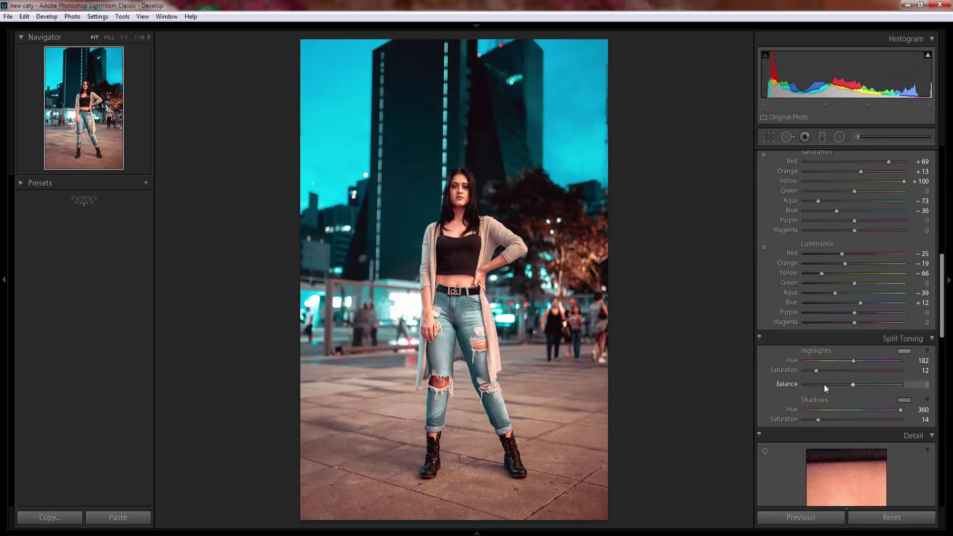
{"action": "scroll", "coordinate": [824, 385], "scroll_direction": "up", "scroll_amount": 3}
{"action": "scroll", "coordinate": [824, 384], "scroll_direction": "up", "scroll_amount": 3}
{"action": "scroll", "coordinate": [823, 381], "scroll_direction": "up", "scroll_amount": 2}
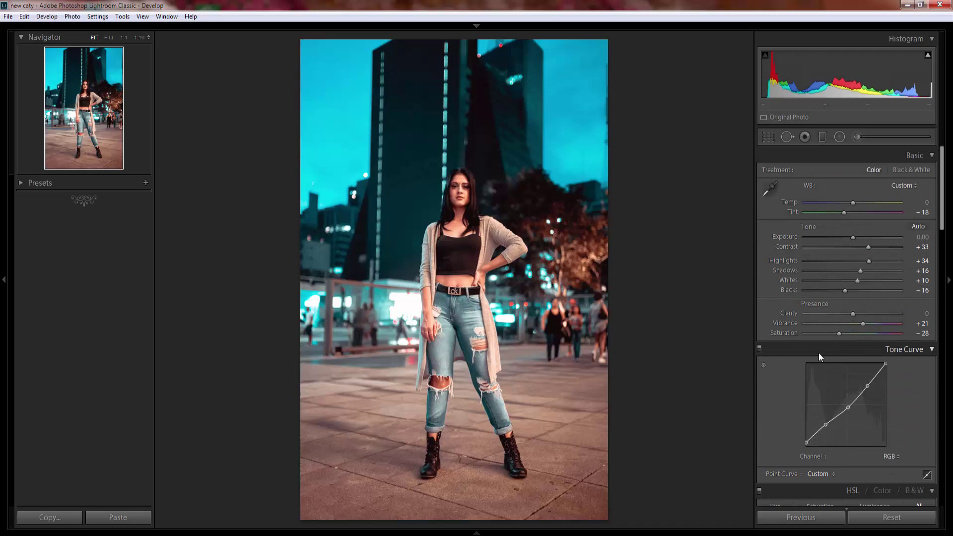
{"action": "mouse_move", "coordinate": [868, 261]}
{"action": "left_mouse_down"}
{"action": "mouse_move", "coordinate": [855, 262]}
{"action": "mouse_move", "coordinate": [882, 262]}
{"action": "mouse_move", "coordinate": [869, 262]}
{"action": "left_mouse_up"}
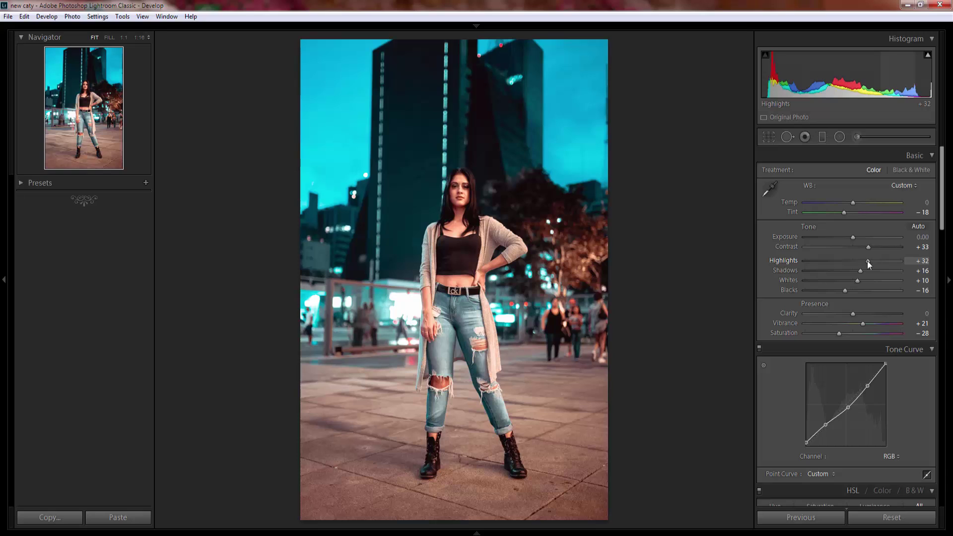
Set HSL Luminance to Red -19, Orange -20 and Yellow -69
{"action": "scroll", "coordinate": [835, 442], "scroll_direction": "down", "scroll_amount": 6}
{"action": "scroll", "coordinate": [853, 431], "scroll_direction": "down", "scroll_amount": 3}
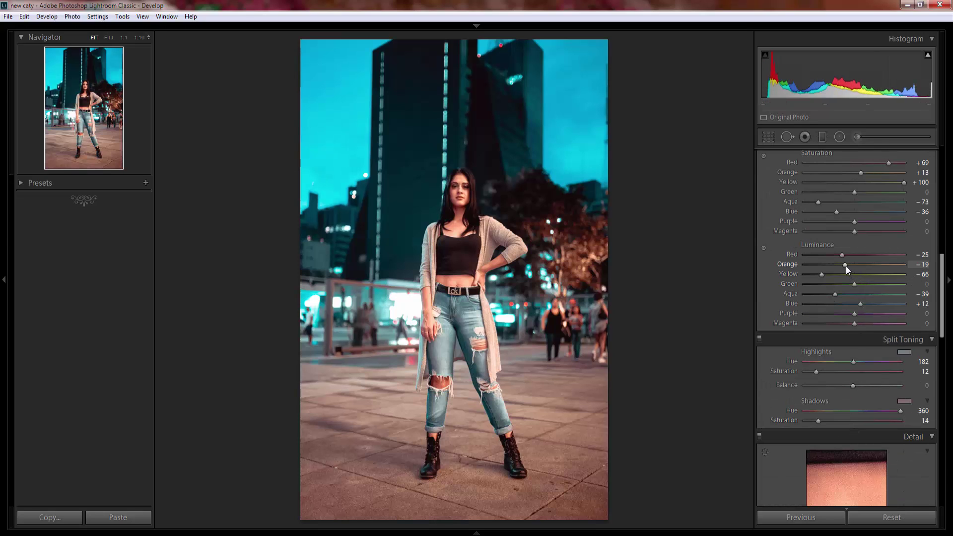
{"action": "left_click_drag", "start_coordinate": [820, 274], "coordinate": [842, 266]}
{"action": "left_click", "coordinate": [841, 266]}
{"action": "left_click_drag", "start_coordinate": [846, 267], "coordinate": [844, 266]}
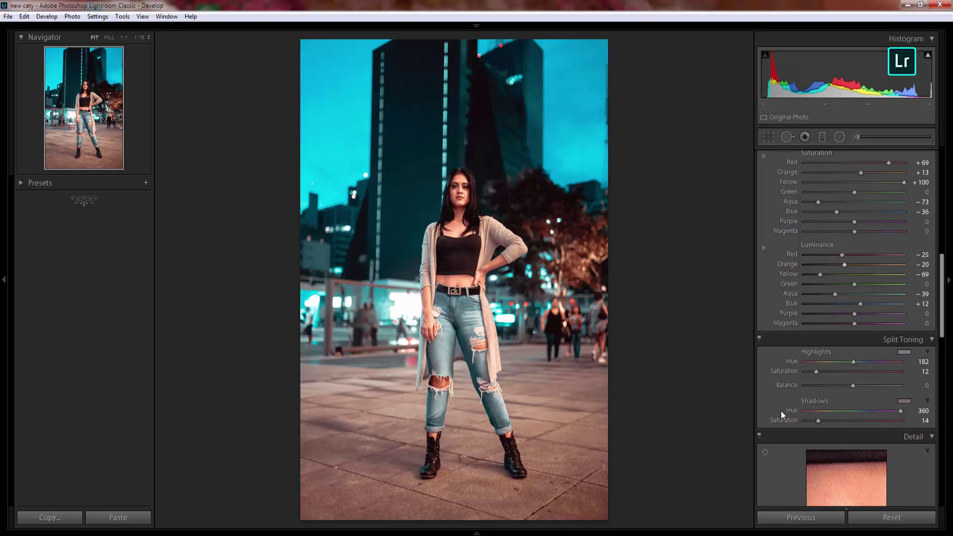
{"action": "mouse_move", "coordinate": [841, 256]}
{"action": "left_mouse_down"}
{"action": "mouse_move", "coordinate": [824, 257]}
{"action": "mouse_move", "coordinate": [844, 256]}
{"action": "left_mouse_up"}
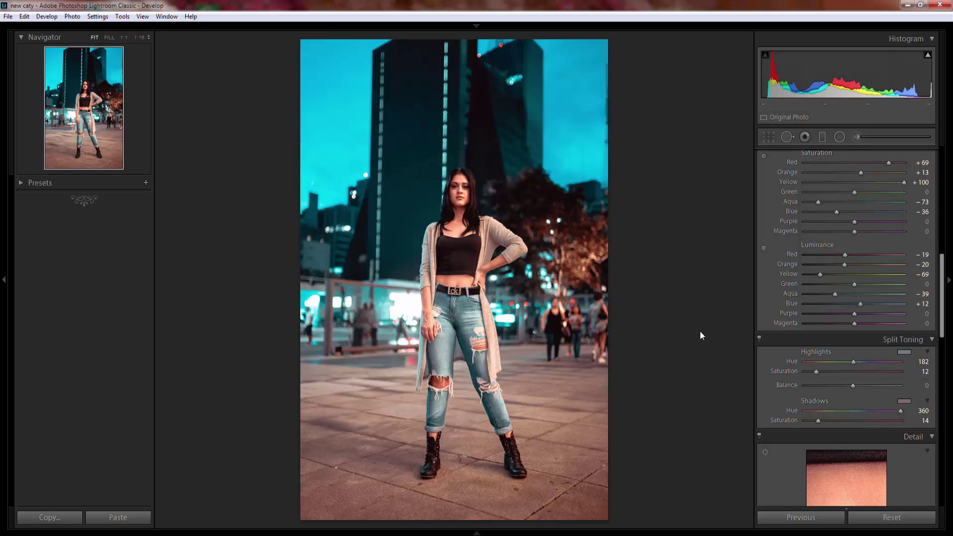
Show the Before/After side-by-side view (Y) with lights dimmed (L)
{"action": "key", "text": "y"}
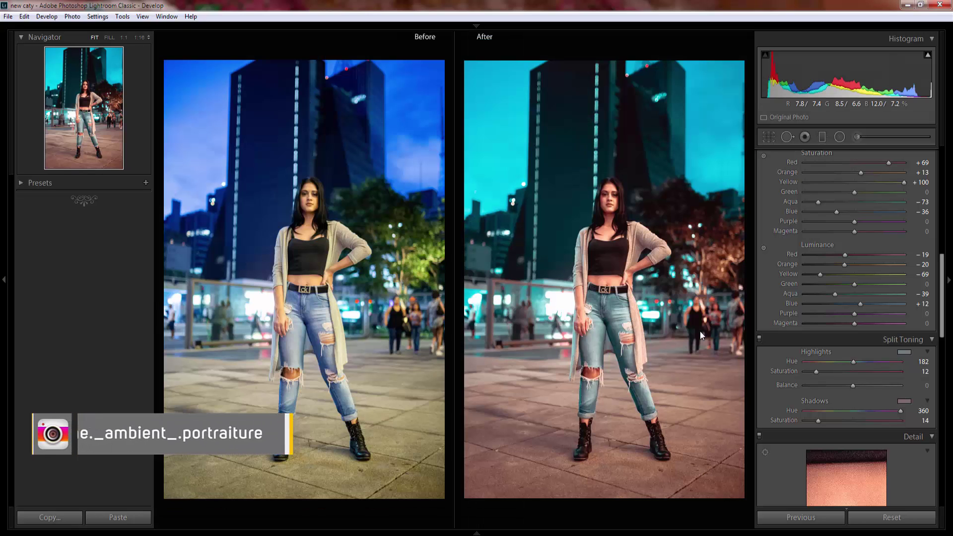
{"action": "key", "text": "l"}
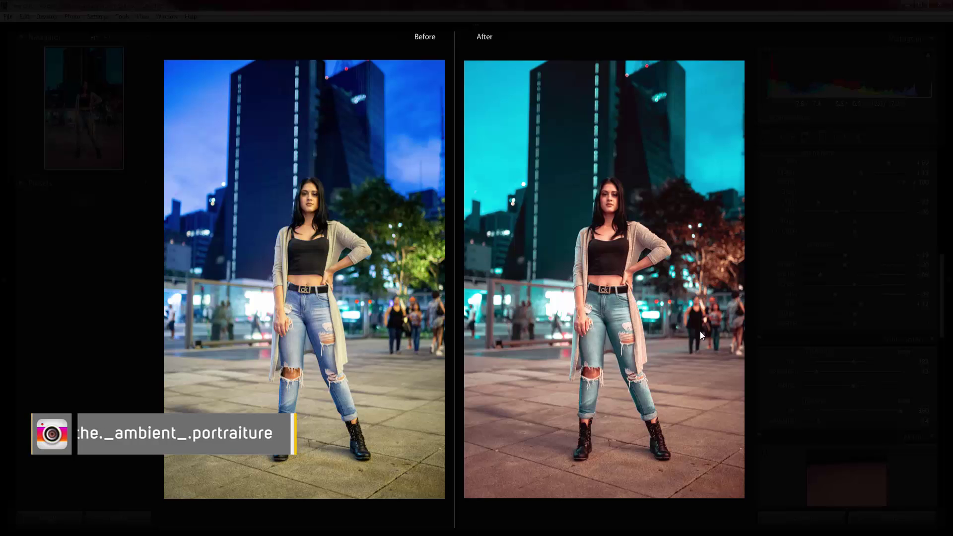